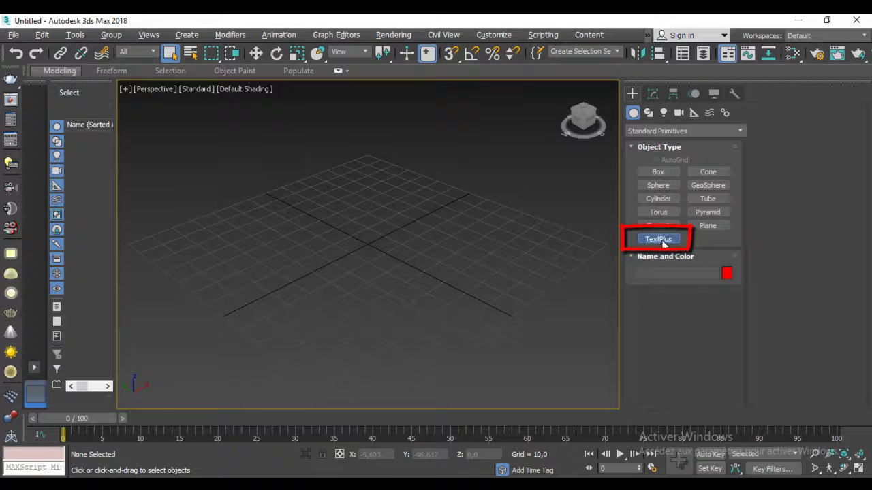
Place a TextPlus object reading 'TextPlus' in the middle of the Perspective viewport
click(659, 240)
click(374, 250)
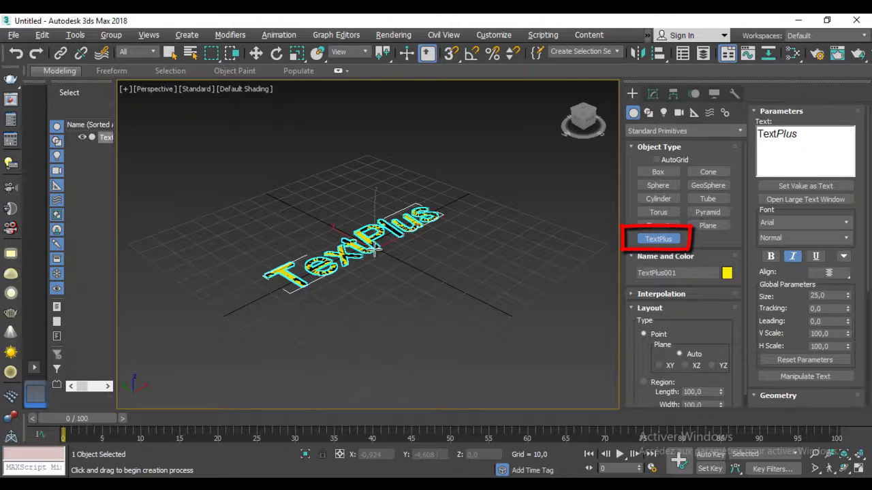
mouse_move(455, 238)
alt+middle_down()
mouse_move(444, 238)
mouse_move(589, 233)
alt+middle_up()
scroll(444, 238, up, 5)
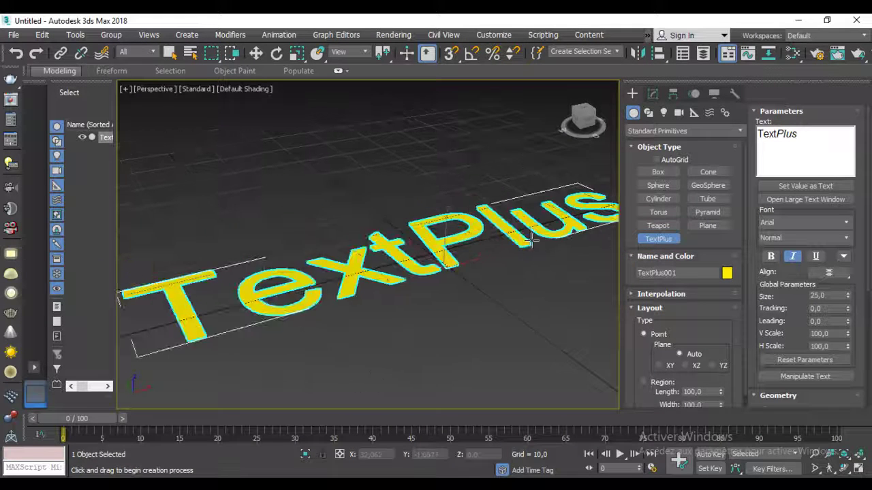
scroll(492, 239, down, 4)
right_click(481, 194)
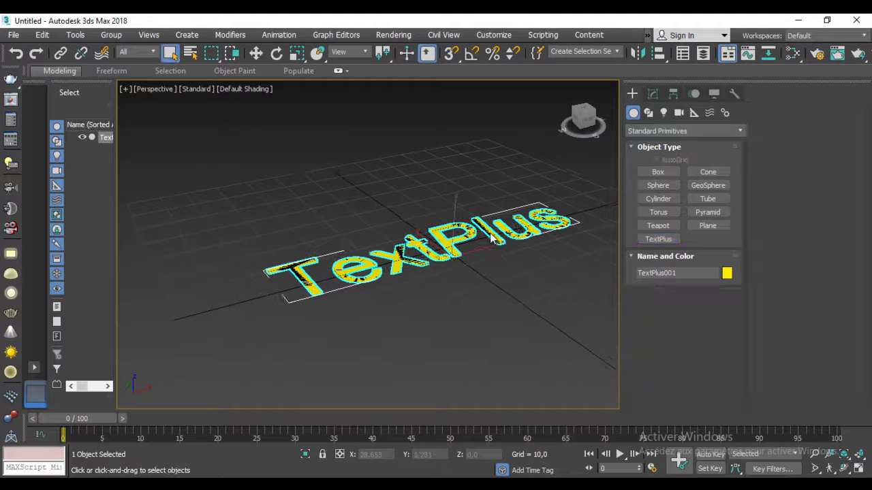
click(649, 112)
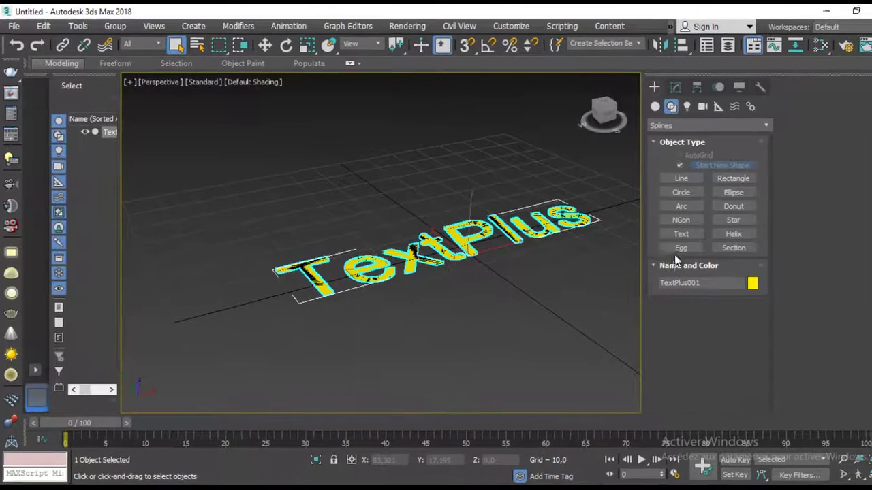
click(701, 234)
click(529, 293)
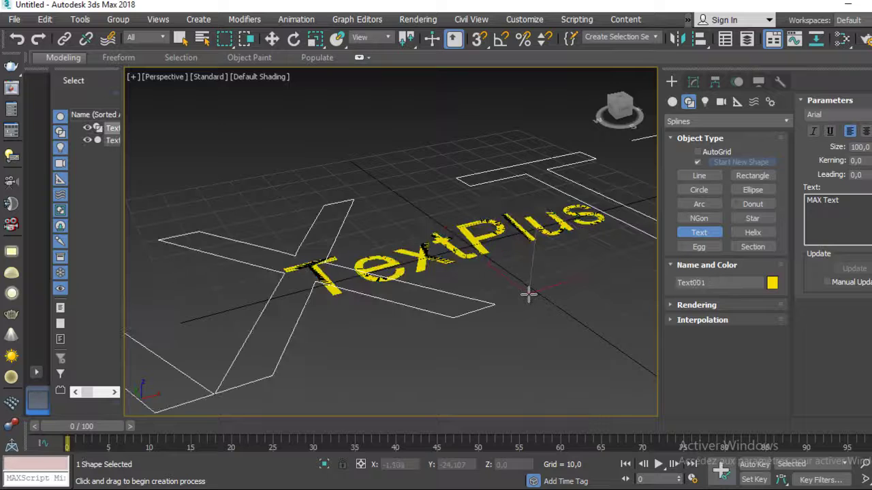
key(alt+q)
right_click(413, 267)
right_click(427, 272)
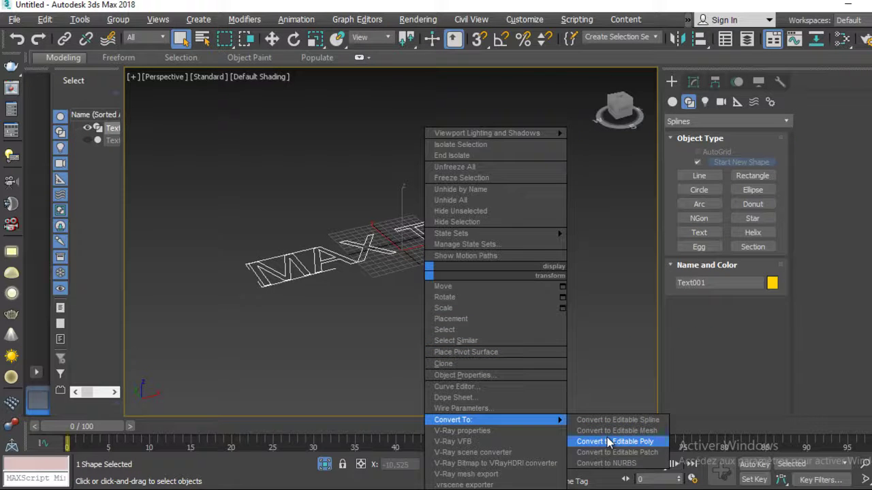
click(606, 440)
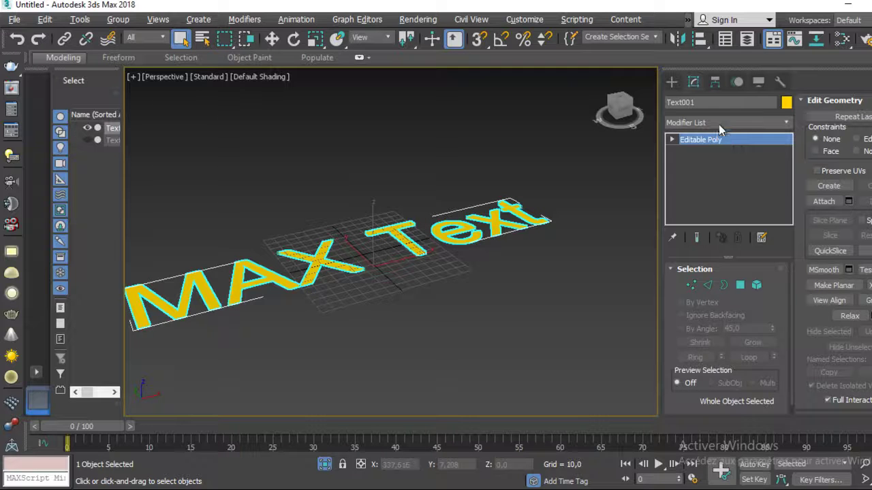
click(718, 122)
scroll(718, 124, down, 5)
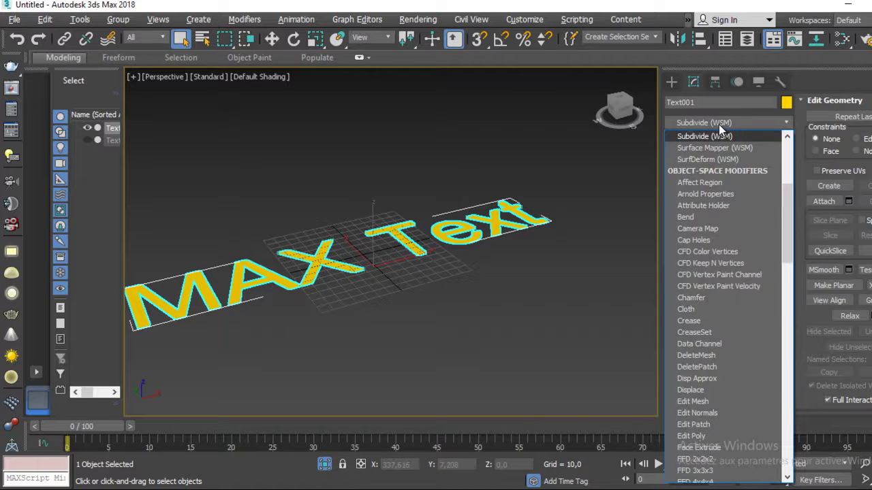
scroll(718, 124, down, 15)
click(717, 141)
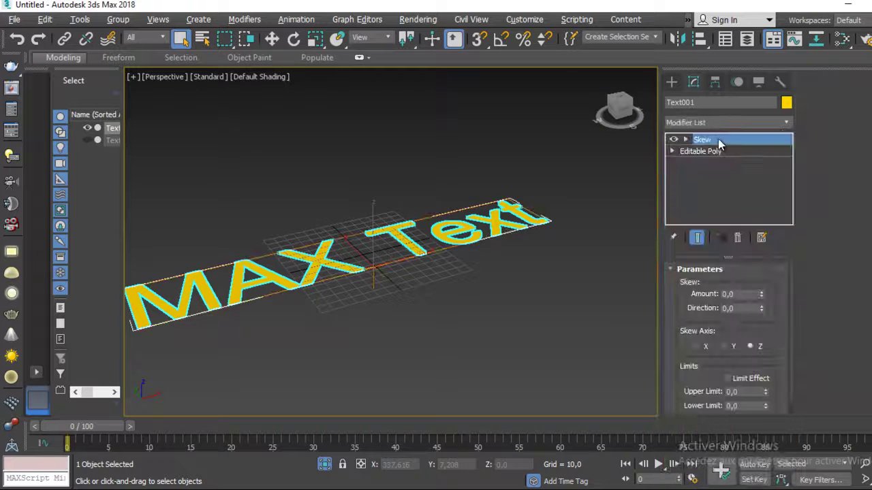
key(w)
click(752, 142)
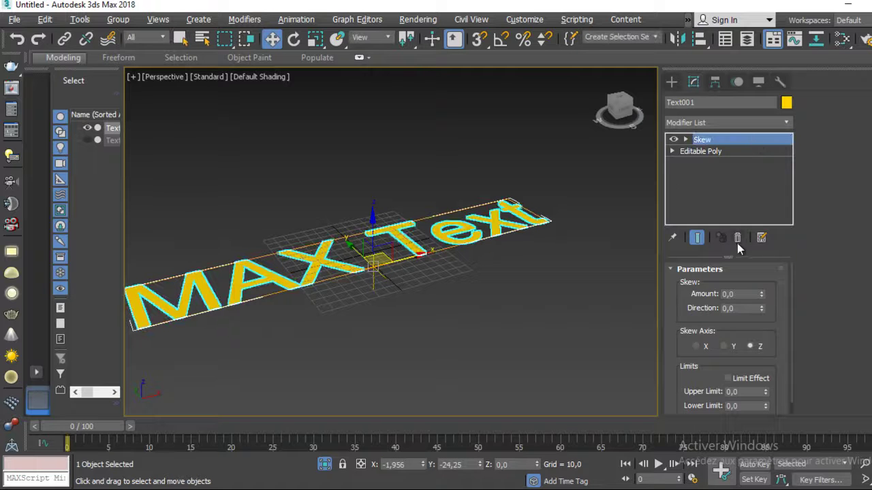
click(738, 238)
click(736, 124)
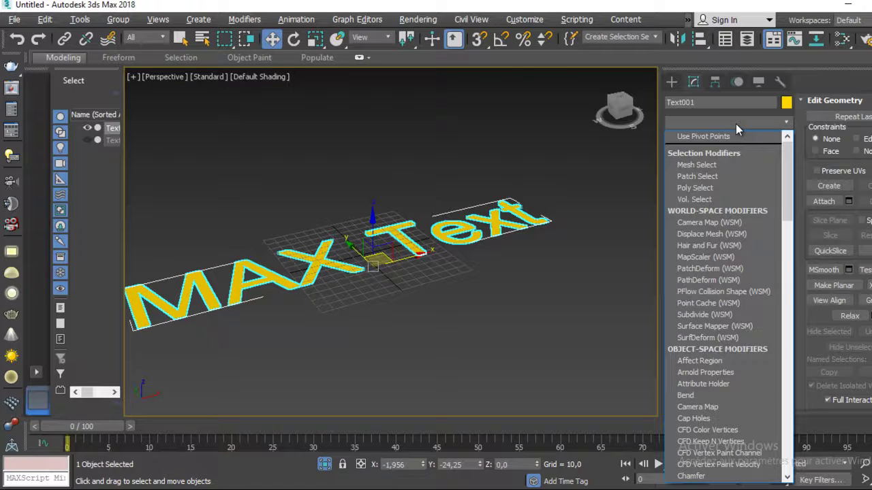
text(sh)
click(722, 131)
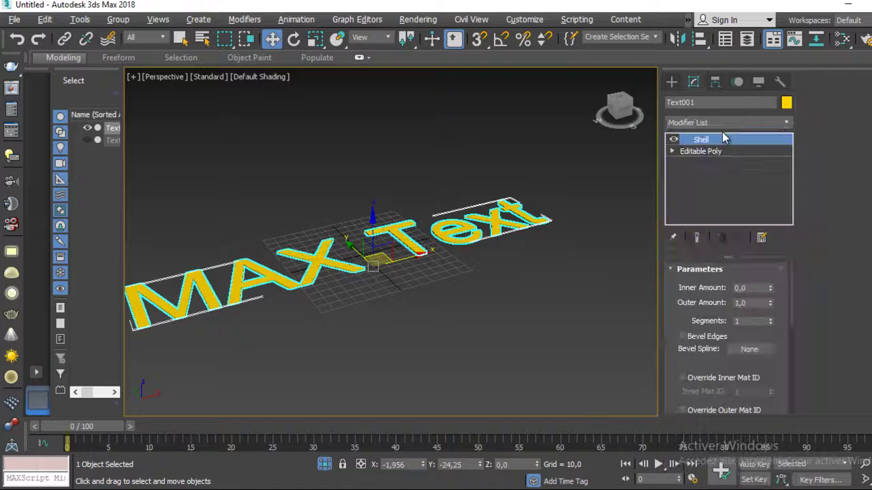
mouse_move(420, 282)
middle_down()
mouse_move(447, 265)
mouse_move(516, 305)
middle_up()
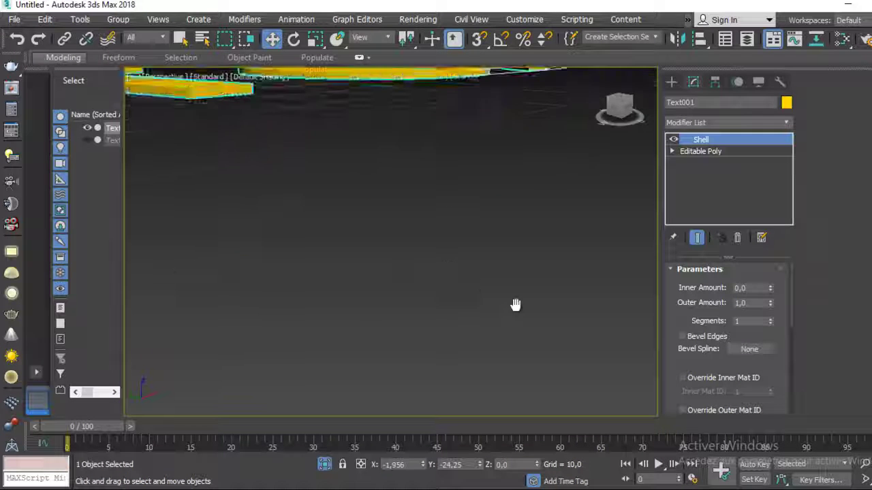
key(shift+z)
drag(771, 288, 493, 193)
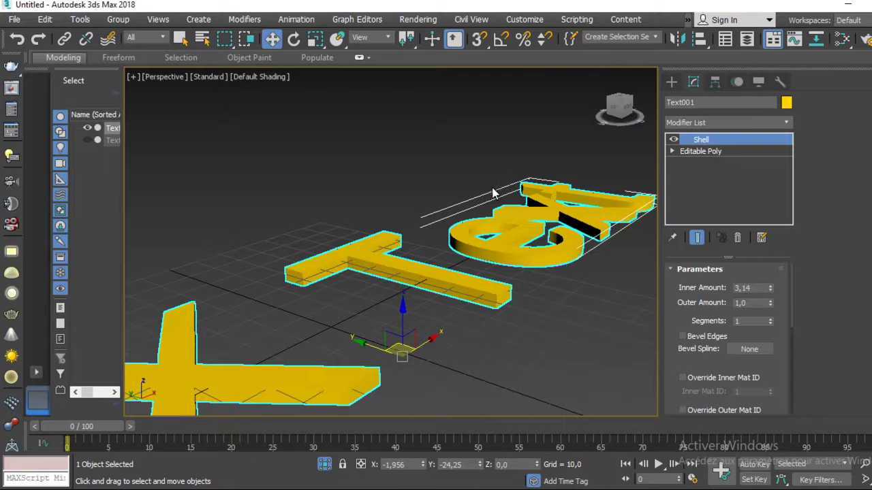
scroll(469, 271, down, 3)
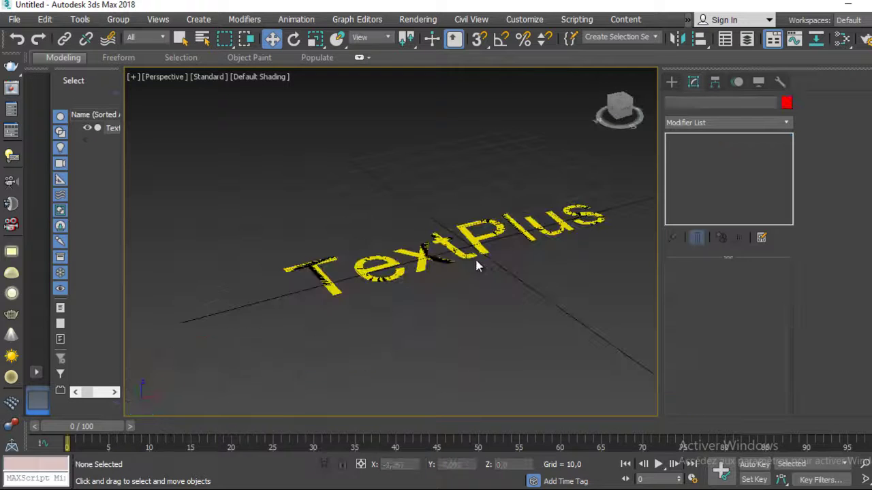
Replace TextPlus001's wording 'TextPlus' with '3D TEAM'
click(478, 242)
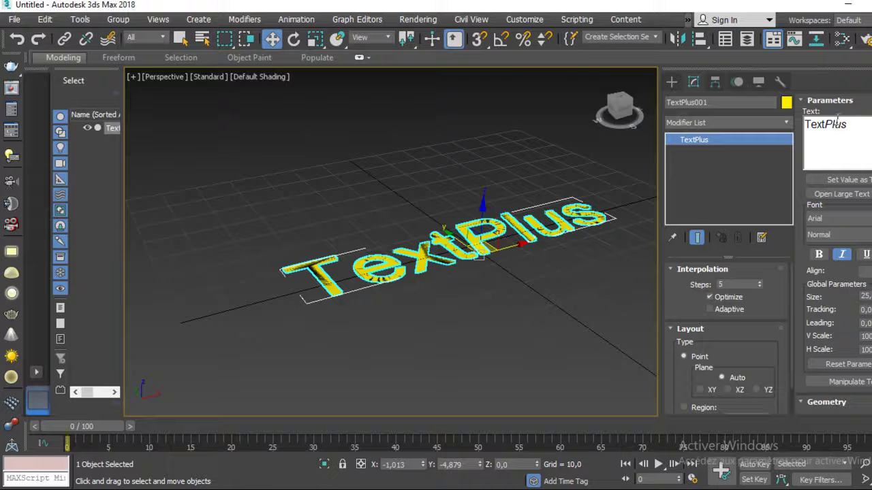
drag(865, 124, 792, 132)
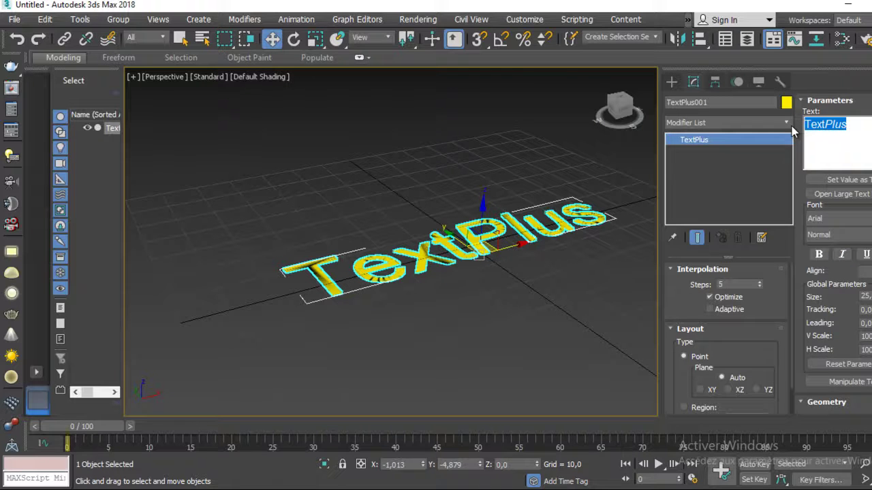
text(3)
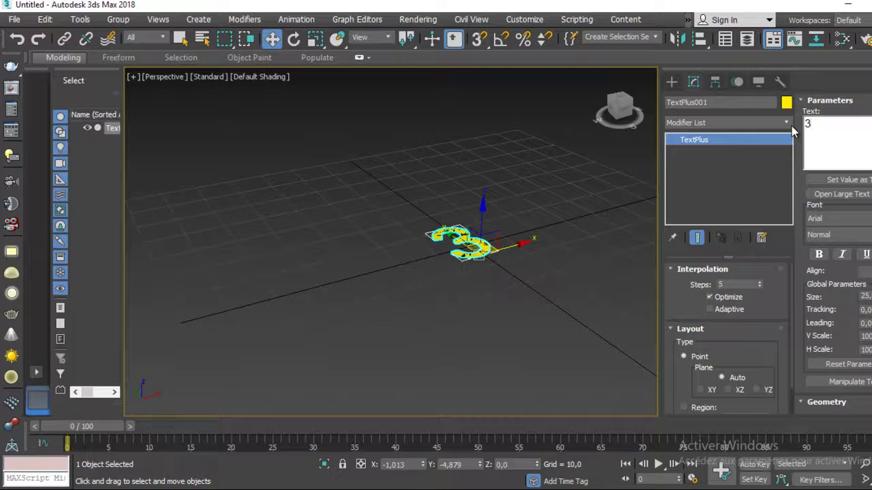
text(D )
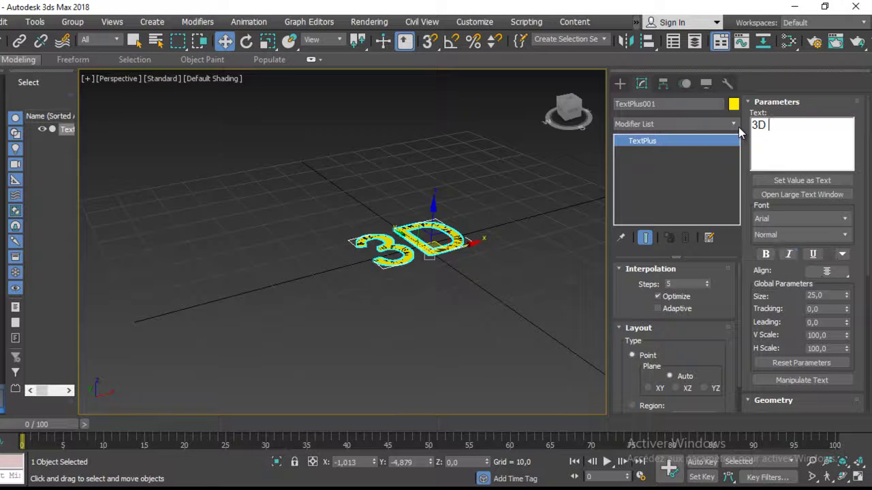
text(TEAM)
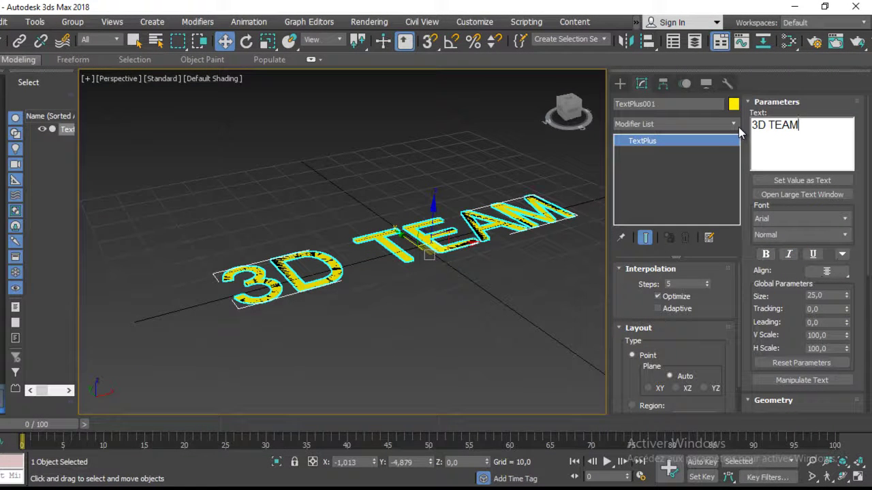
drag(856, 205, 855, 162)
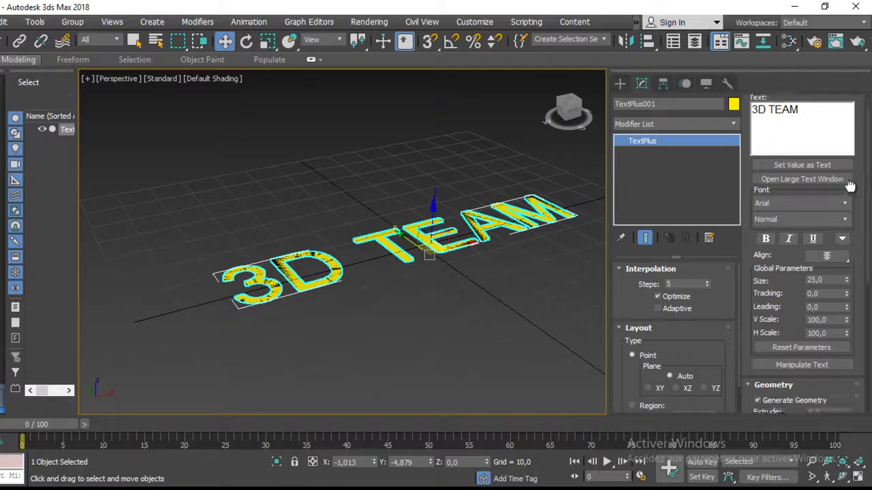
Try the Bauhaus 93, Arial Black and Courier New fonts on the text
click(813, 176)
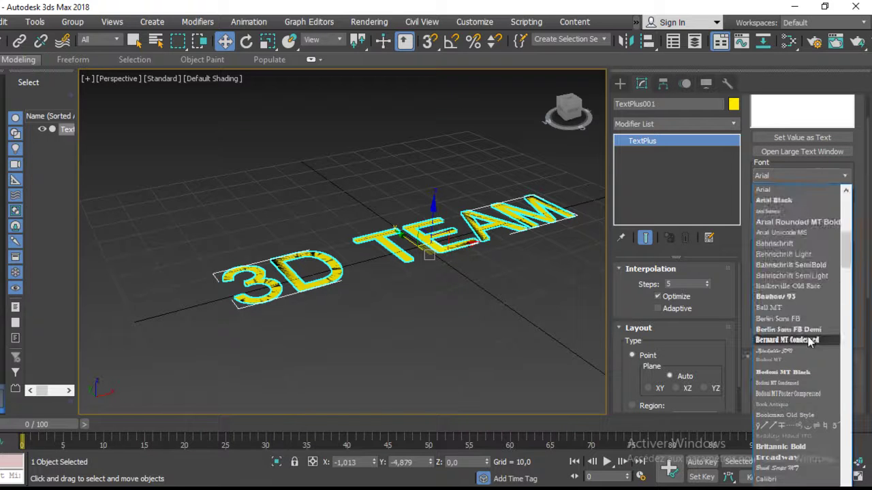
click(801, 296)
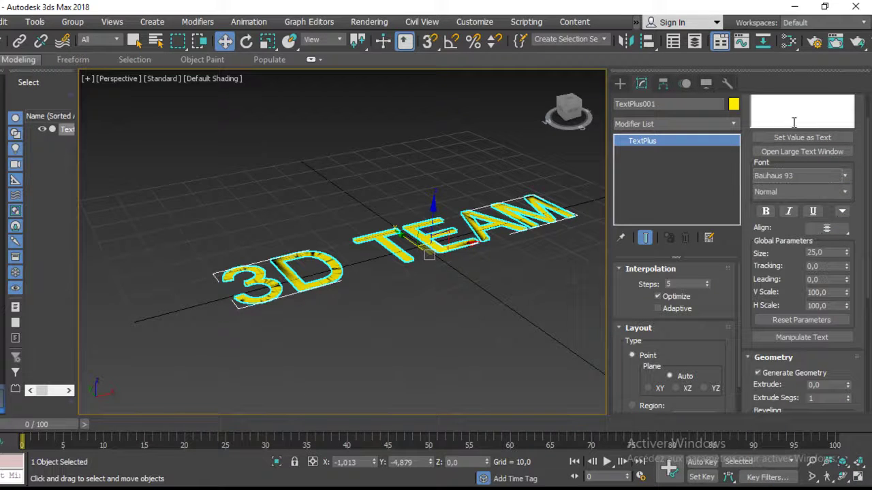
key(ctrl+z)
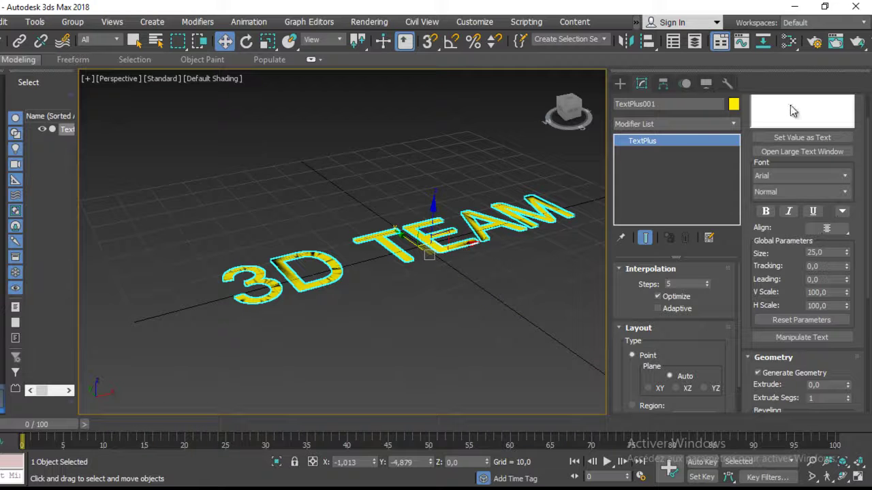
click(803, 177)
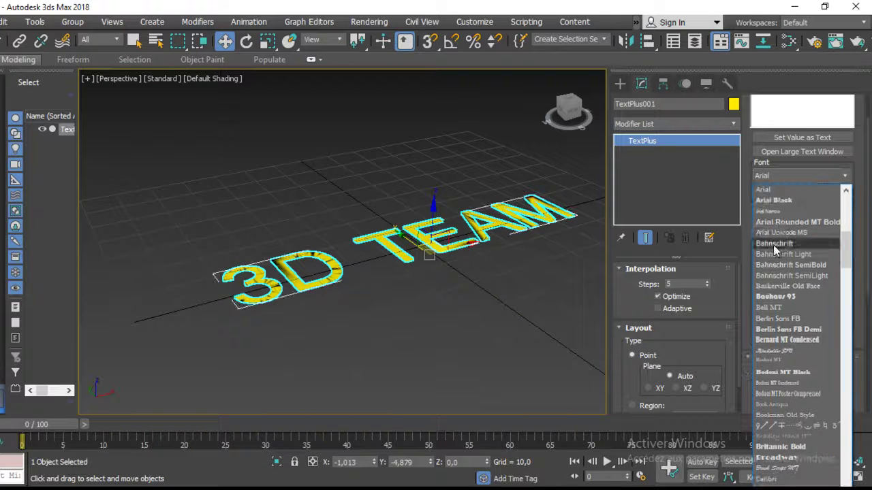
click(779, 197)
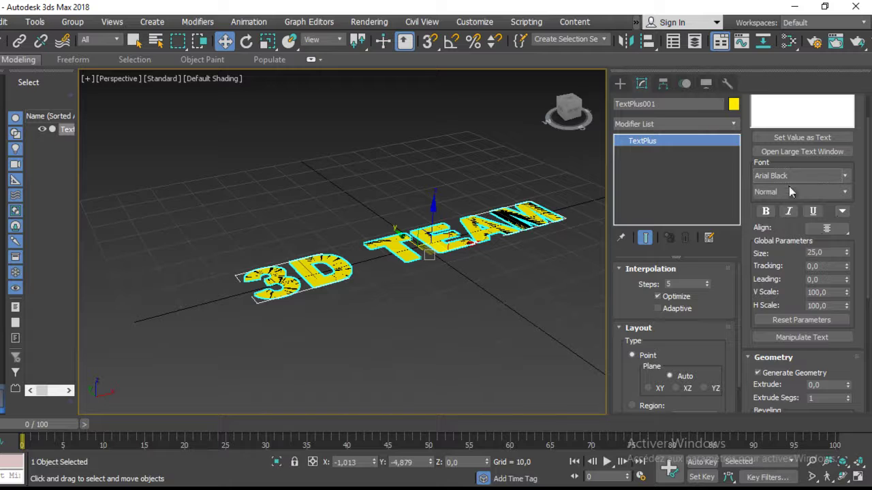
click(792, 175)
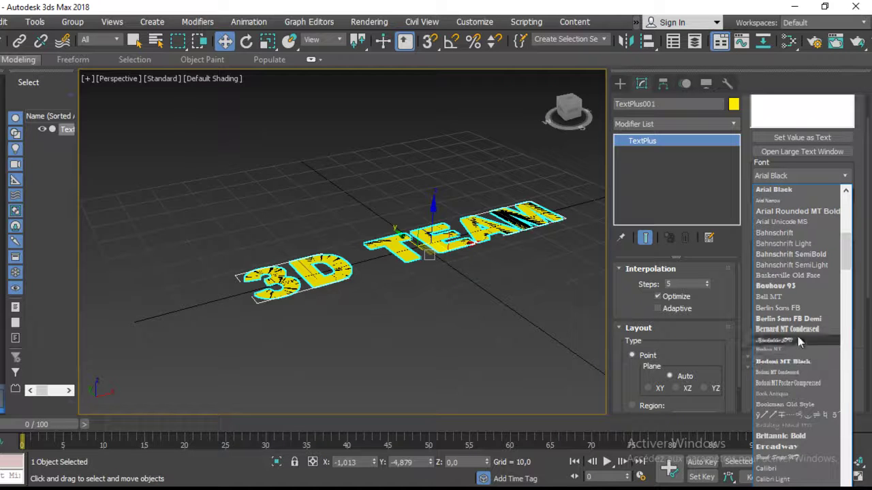
scroll(797, 331, down, 1)
scroll(798, 317, down, 7)
scroll(798, 314, down, 4)
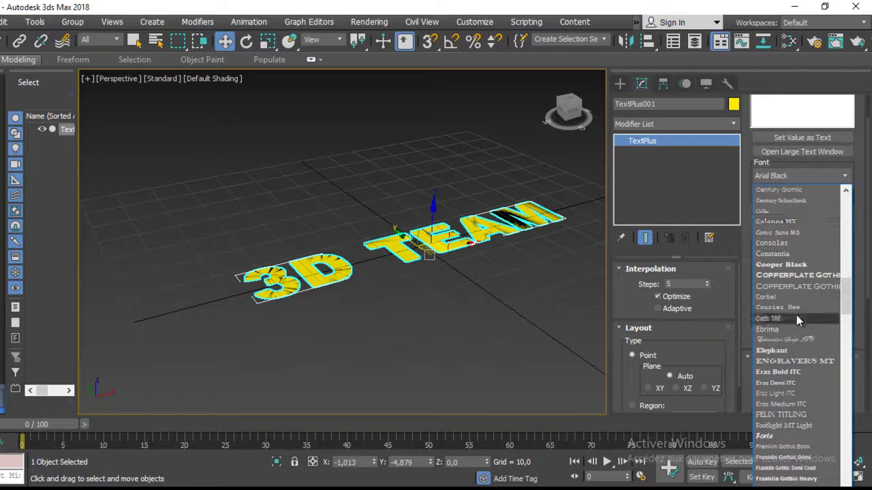
click(796, 314)
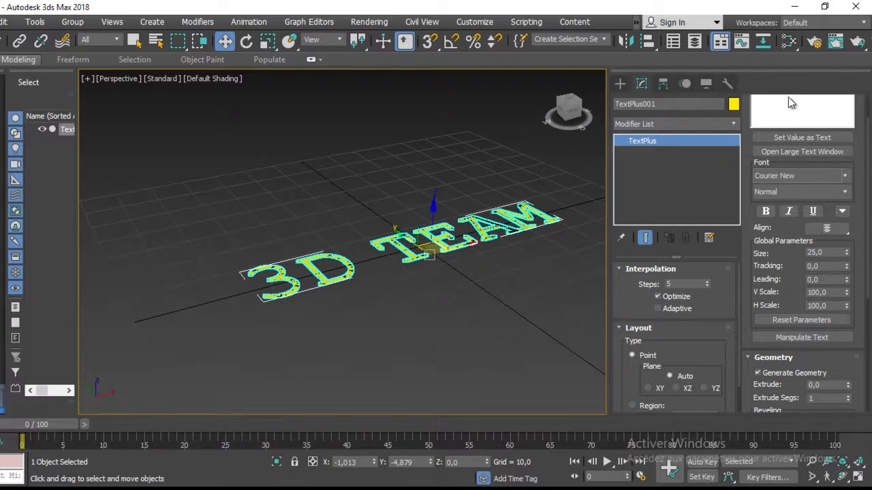
Set the 3D TEAM text font to Arial
click(843, 176)
scroll(834, 341, up, 3)
scroll(827, 306, up, 3)
scroll(821, 286, up, 3)
scroll(816, 271, up, 2)
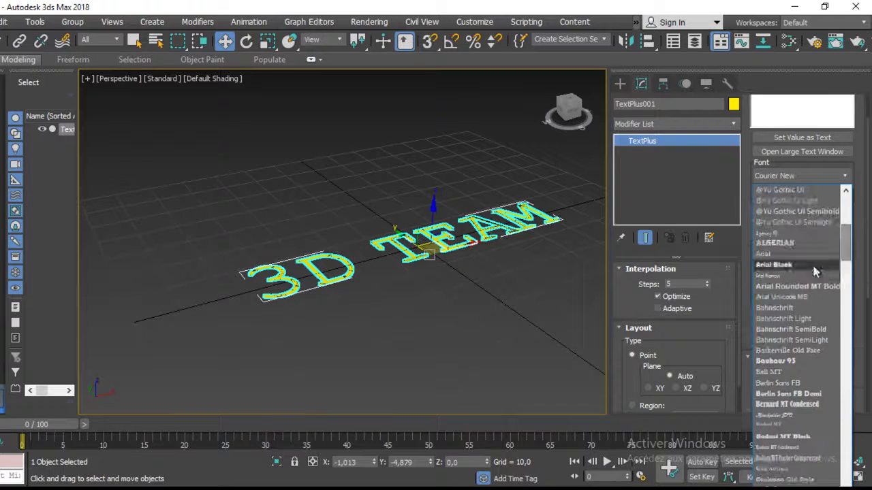
click(777, 254)
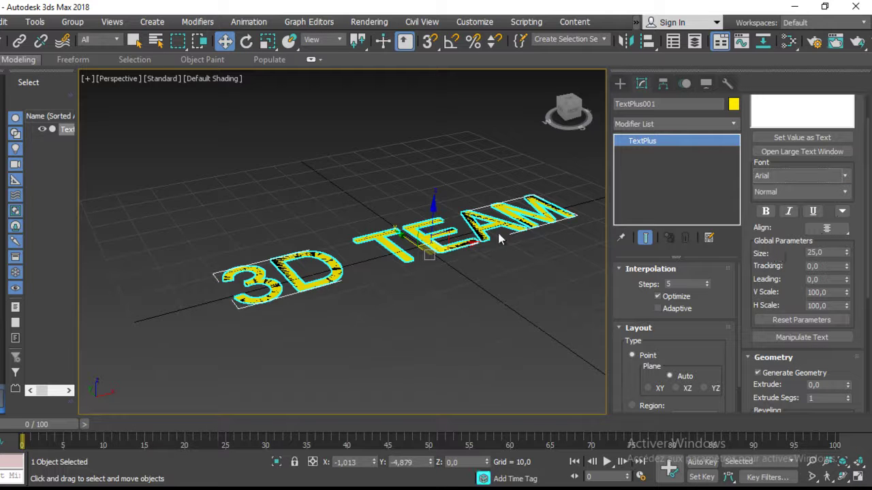
Shrink the 3D TEAM text to size 23,75
middle_drag(497, 238, 433, 244)
drag(797, 233, 793, 203)
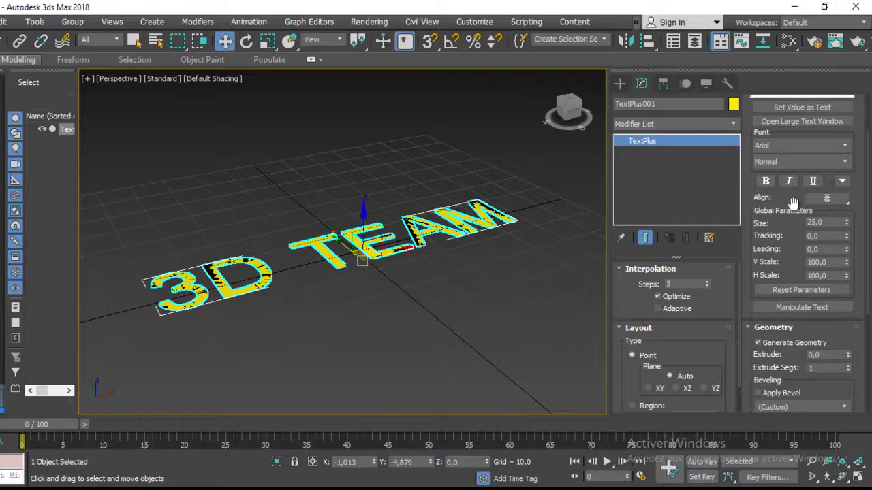
drag(847, 225, 847, 232)
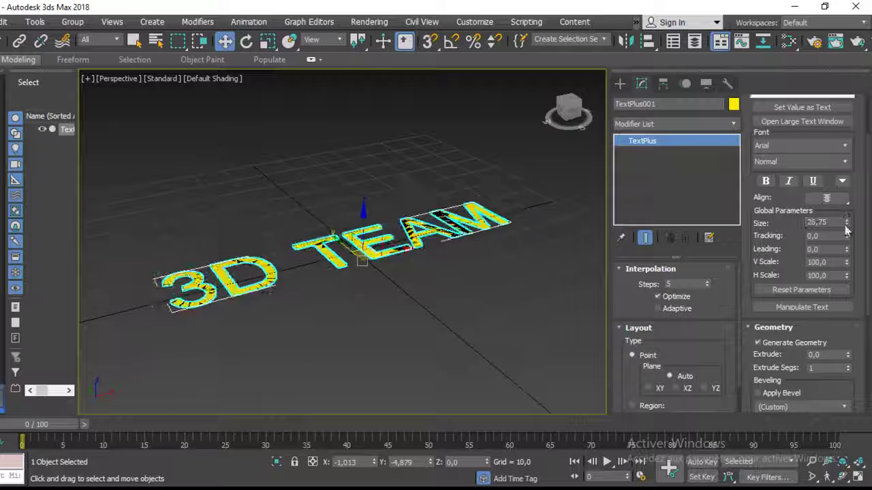
drag(791, 276, 783, 146)
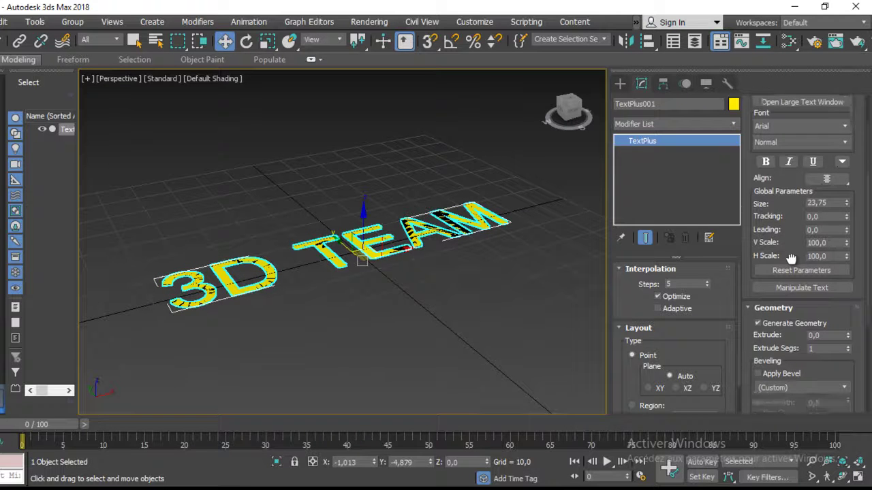
mouse_move(793, 214)
mouse_down()
mouse_move(822, 196)
mouse_move(847, 131)
mouse_up()
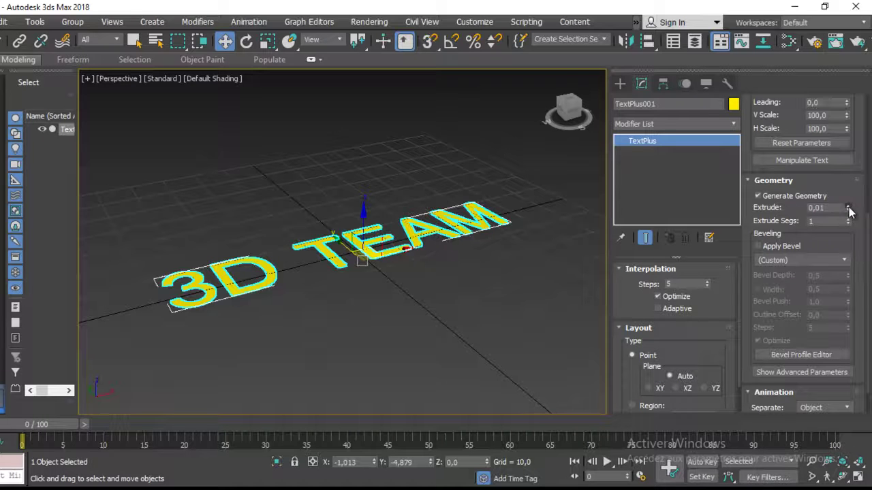
Extrude the letters 1,33 deep with 2 segments, show edged faces, and apply bevel
mouse_move(419, 260)
alt+middle_down()
mouse_move(375, 279)
mouse_move(399, 266)
mouse_move(379, 263)
alt+middle_up()
scroll(382, 266, up, 5)
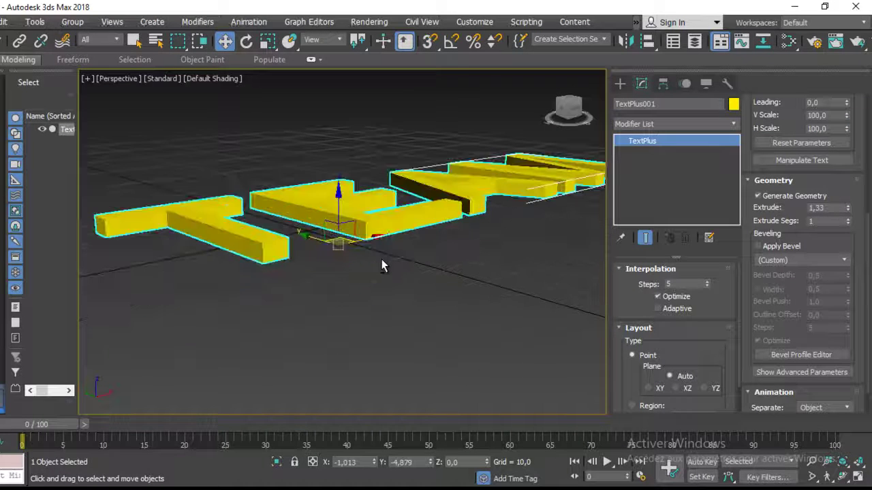
key(F4)
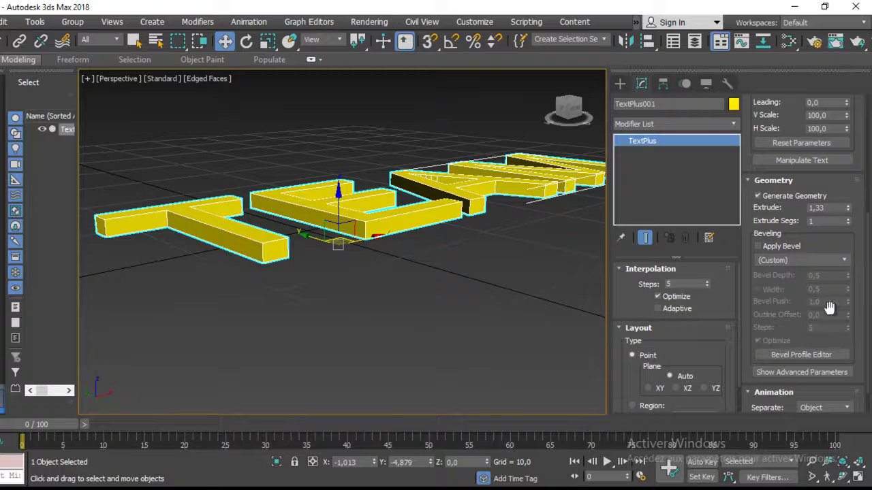
click(849, 220)
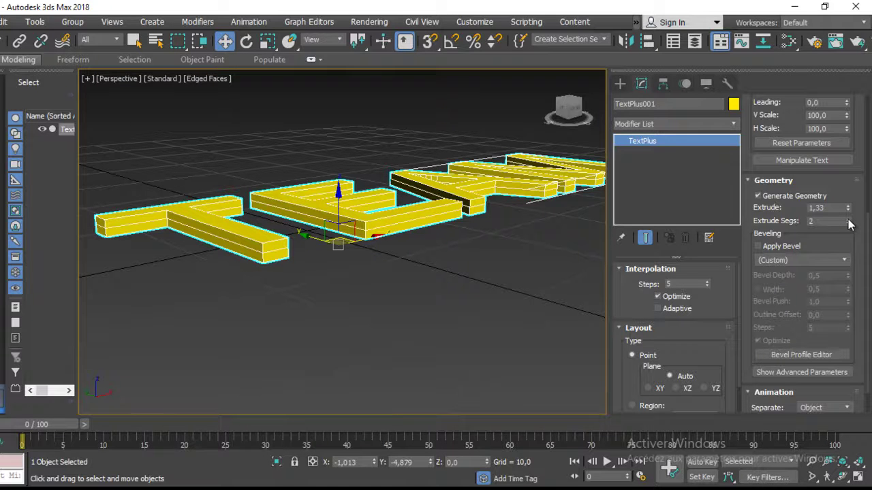
scroll(783, 247, down, 1)
click(772, 235)
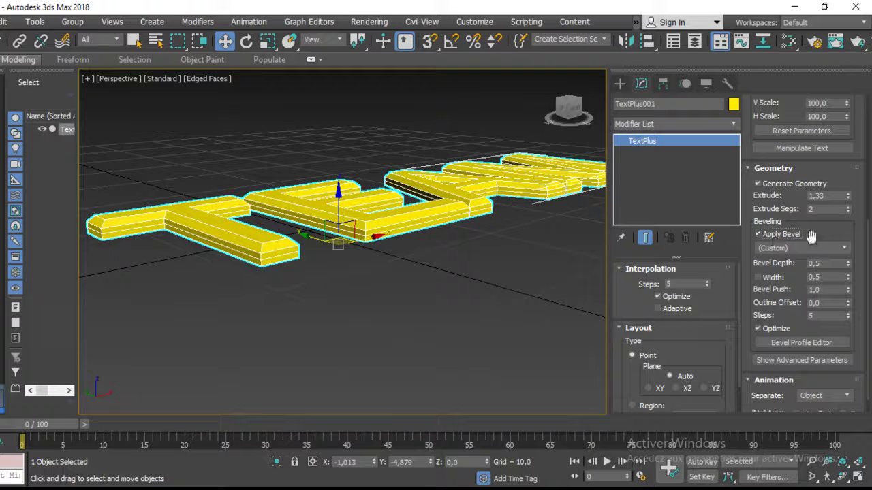
alt+middle_drag(460, 228, 458, 234)
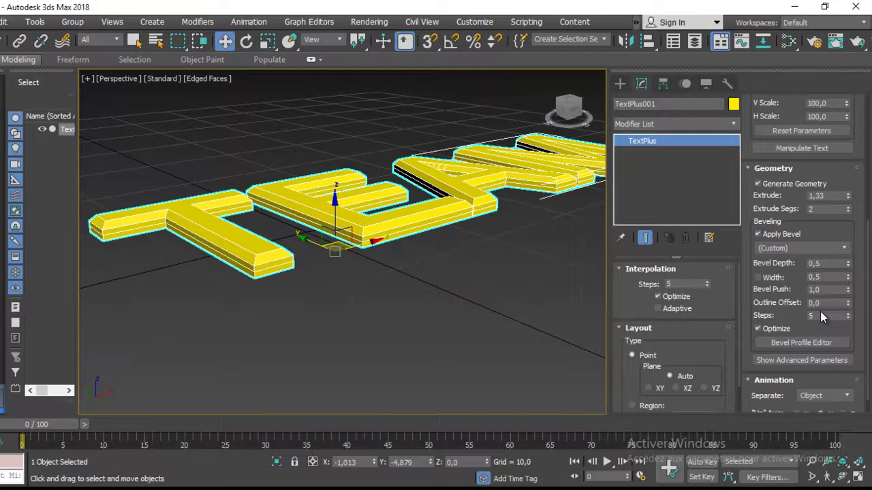
Apply the Concave bevel profile and zoom in on the letters
click(822, 248)
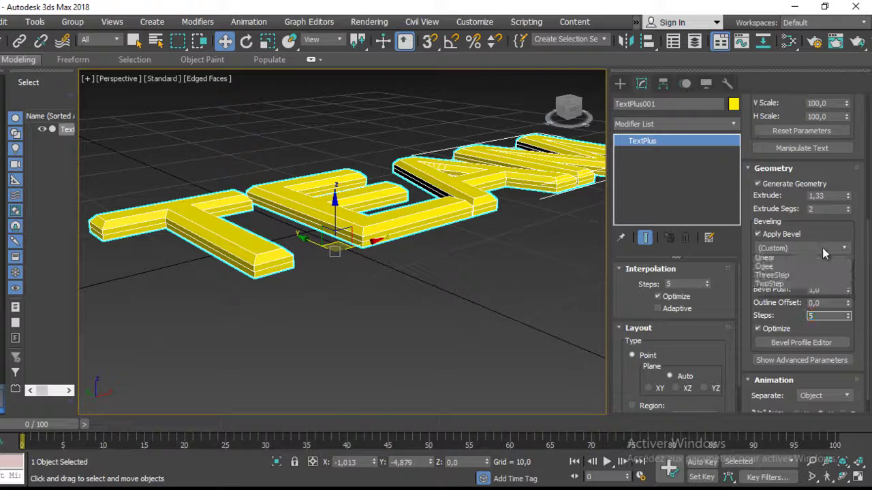
click(763, 267)
mouse_move(490, 264)
middle_down()
mouse_move(425, 282)
mouse_move(301, 235)
mouse_move(467, 286)
mouse_move(436, 267)
mouse_move(443, 252)
mouse_move(400, 279)
middle_up()
scroll(400, 279, up, 3)
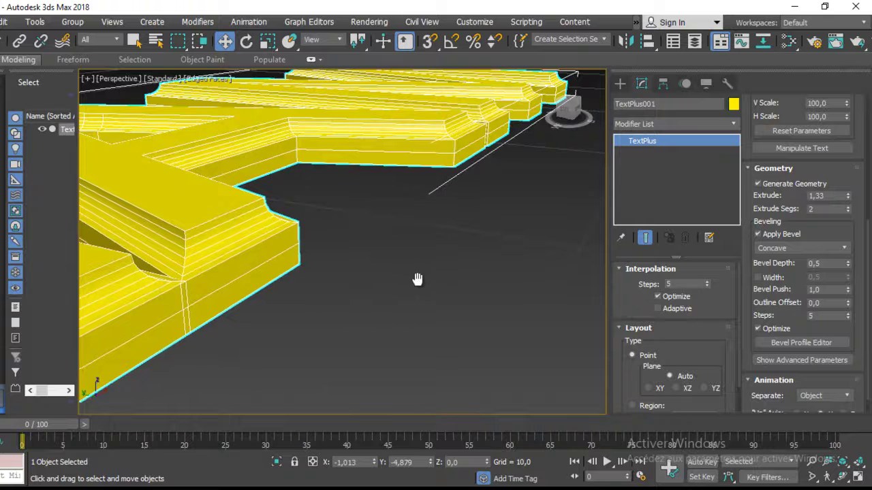
Switch the bevel profile to Engrave and view TEAM from a lower, frontal angle
click(803, 249)
click(808, 252)
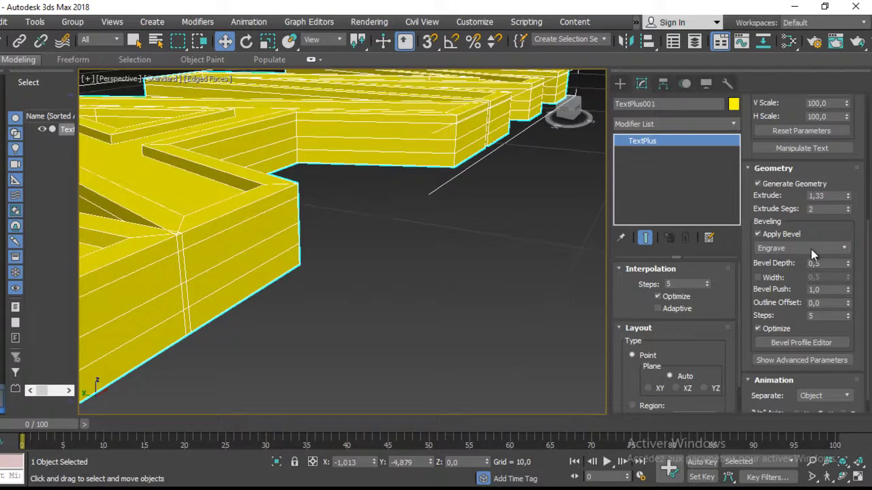
scroll(367, 238, down, 10)
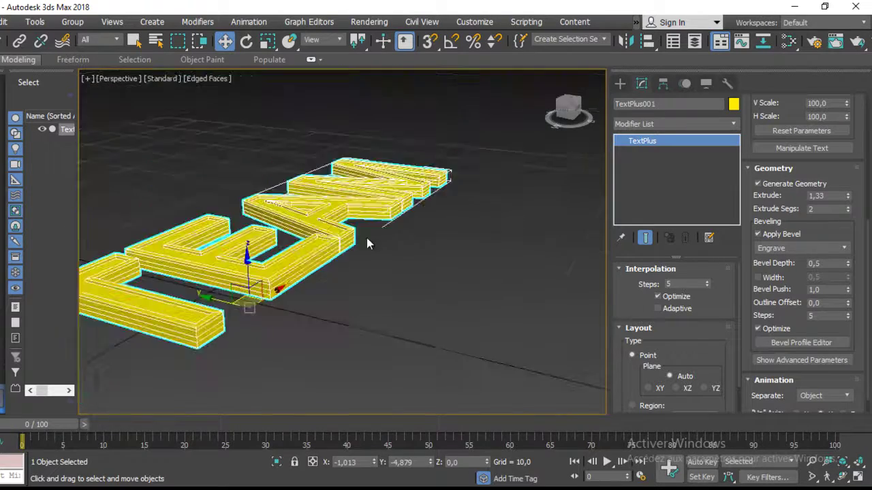
scroll(364, 241, up, 5)
alt+middle_drag(364, 241, 324, 206)
scroll(444, 250, up, 3)
mouse_move(443, 250)
middle_down()
mouse_move(337, 251)
mouse_move(296, 279)
mouse_move(319, 275)
middle_up()
Settle on the TwoStep bevel profile and inspect the letters from several angles
click(825, 249)
click(826, 249)
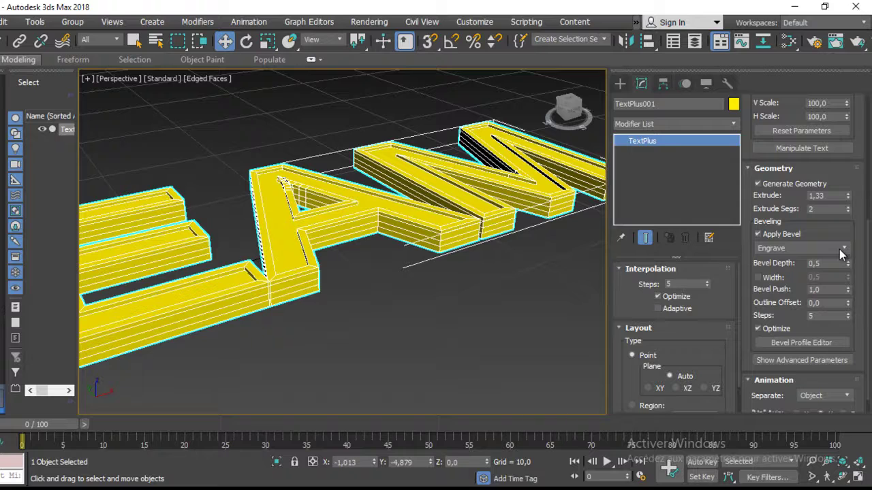
scroll(839, 249, down, 1)
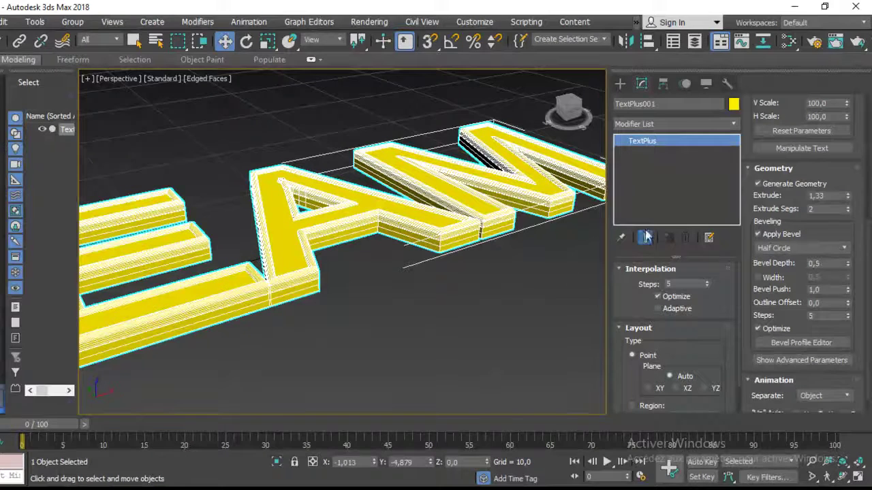
scroll(802, 180, down, 1)
scroll(802, 180, down, 1)
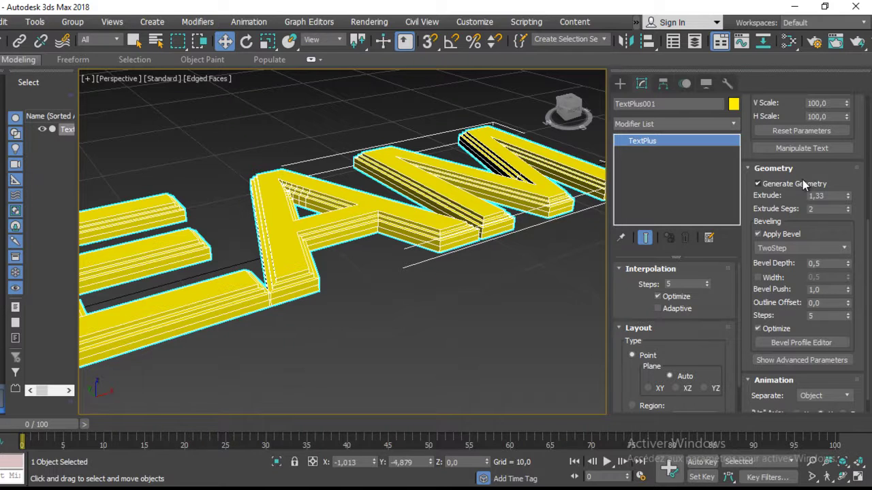
scroll(303, 197, down, 5)
middle_drag(227, 222, 253, 253)
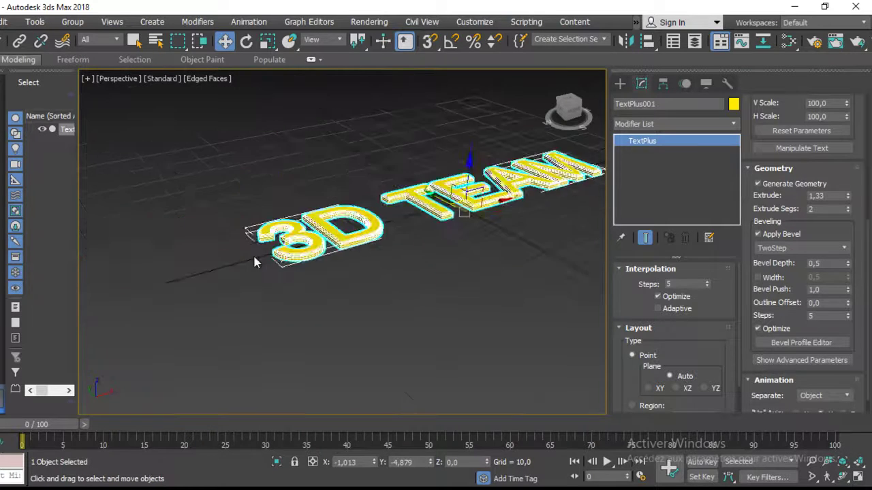
scroll(265, 249, up, 5)
scroll(367, 219, down, 3)
middle_drag(367, 219, 321, 243)
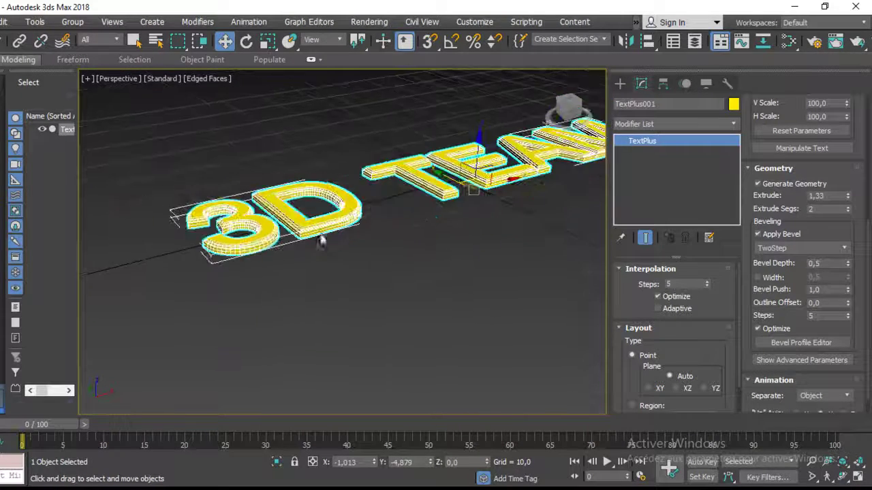
scroll(321, 244, up, 3)
mouse_move(584, 204)
alt+middle_down()
mouse_move(505, 265)
mouse_move(509, 296)
mouse_move(537, 196)
mouse_move(541, 227)
mouse_move(446, 251)
alt+middle_up()
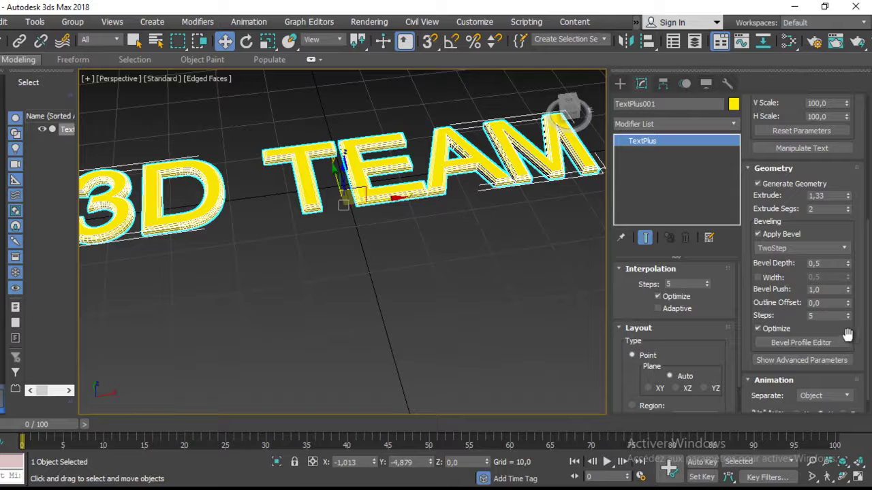
scroll(844, 286, down, 2)
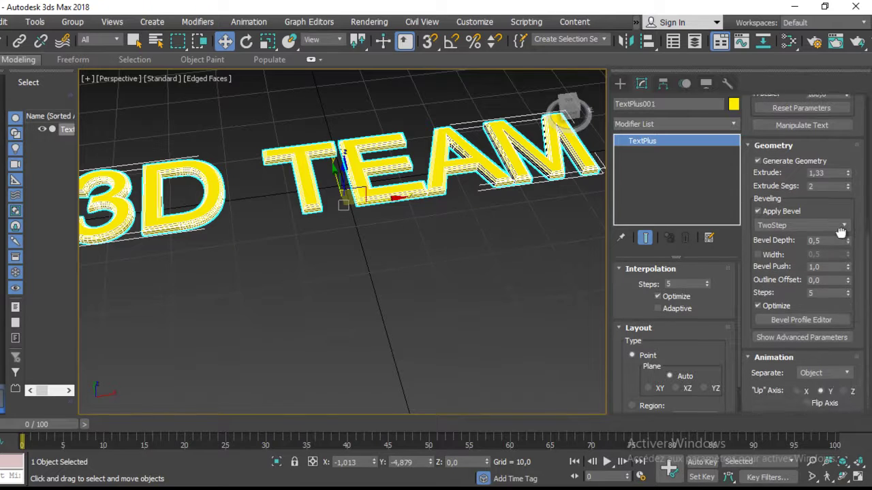
Try separating the text by character, checking several letters, then undo
click(846, 373)
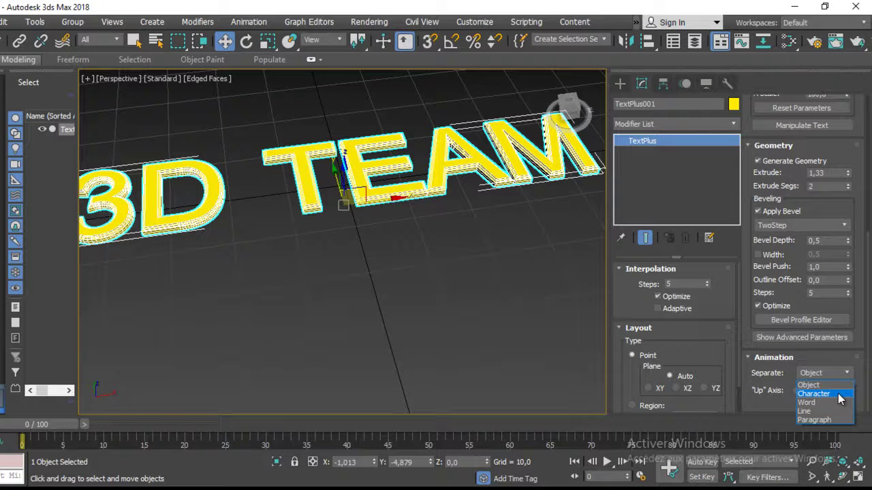
click(839, 393)
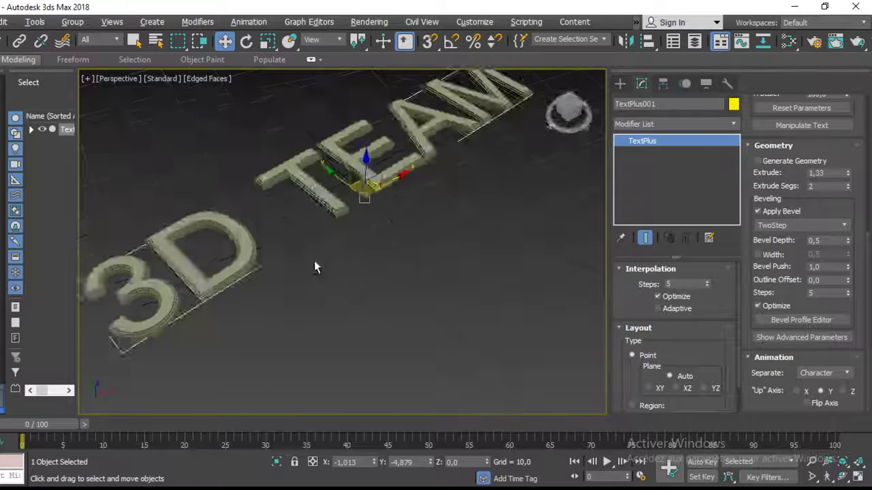
alt+middle_drag(295, 235, 509, 159)
click(480, 132)
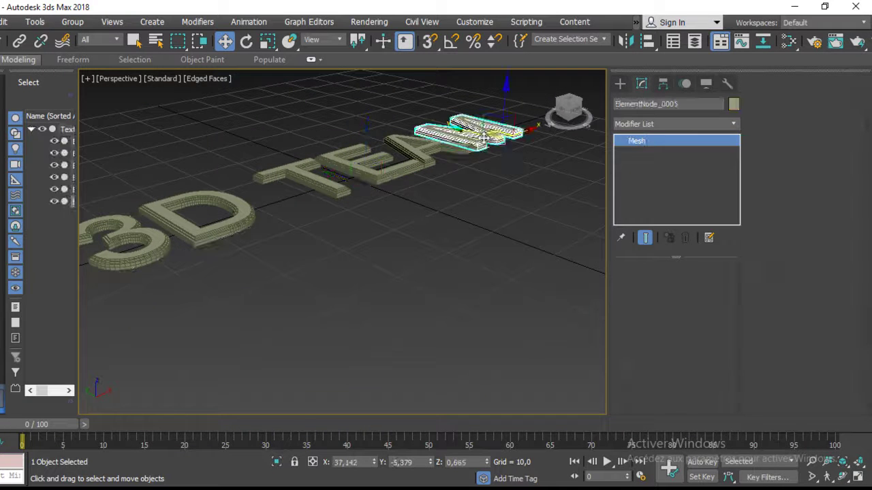
click(450, 146)
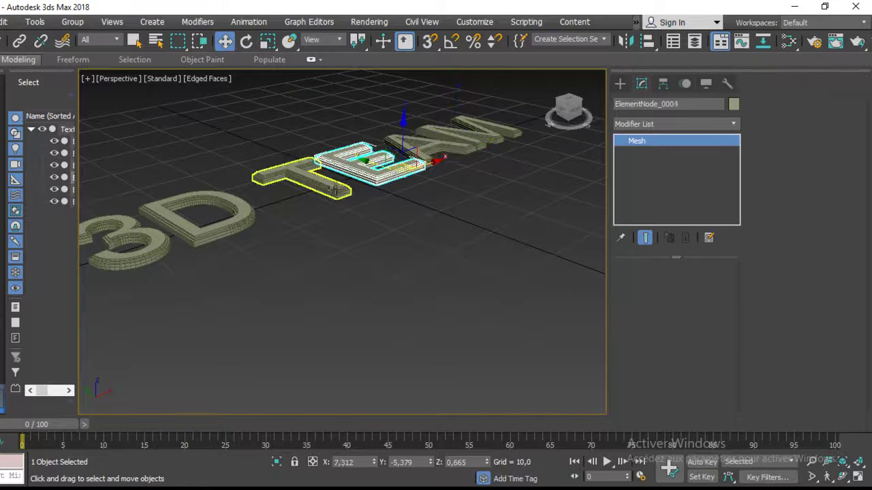
click(317, 178)
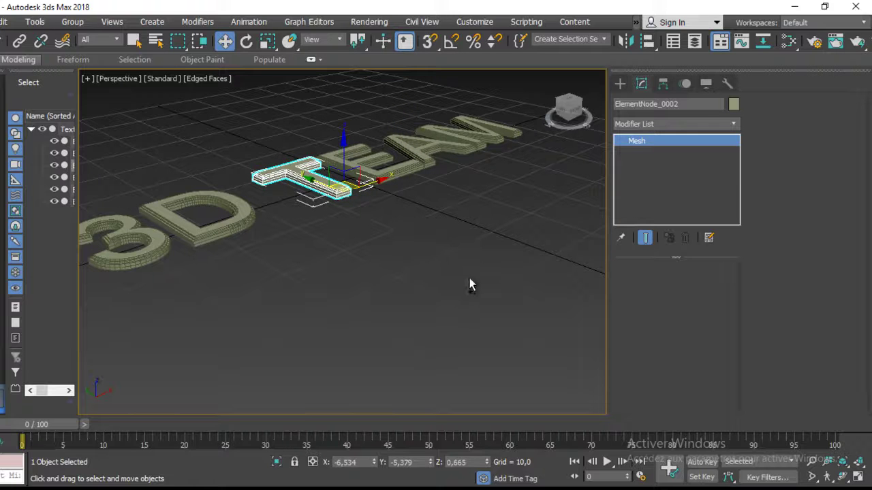
key(ctrl+z)
key(ctrl+z)
key(ctrl+z)
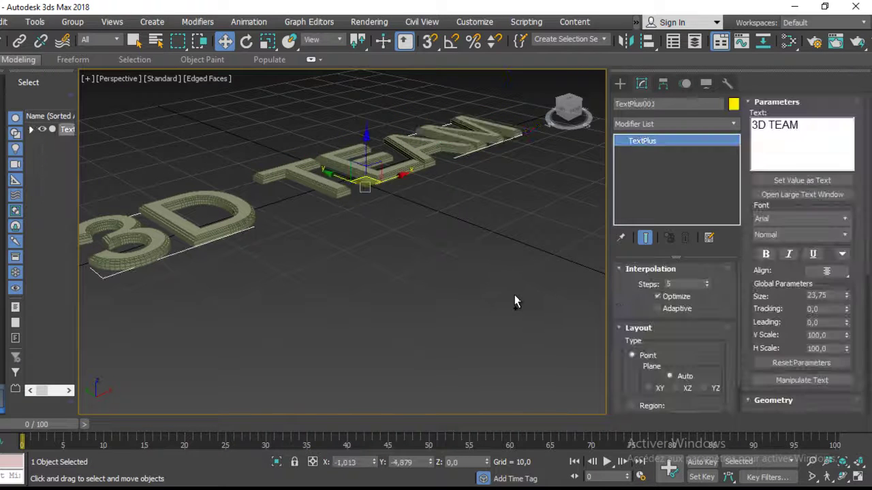
Separate the text by Word, check the 3D and TEAM elements, and return to TextPlus001
scroll(797, 324, down, 1)
scroll(798, 324, down, 2)
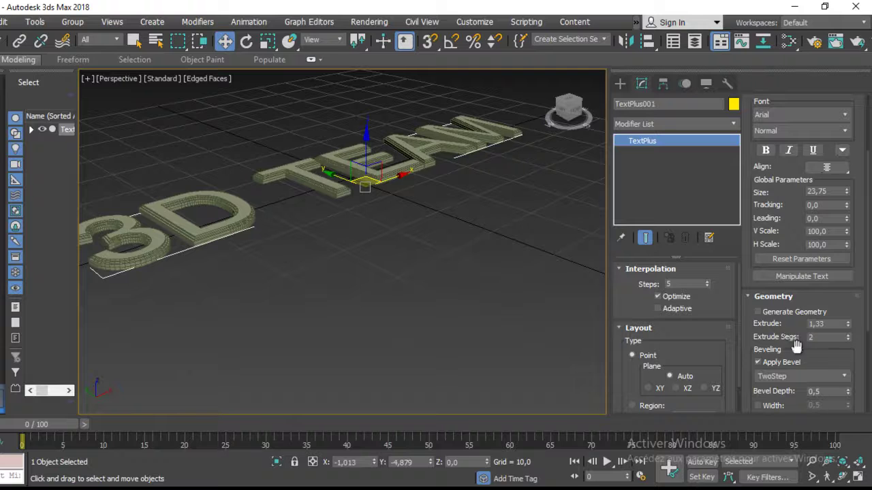
scroll(796, 349, down, 2)
scroll(798, 361, down, 1)
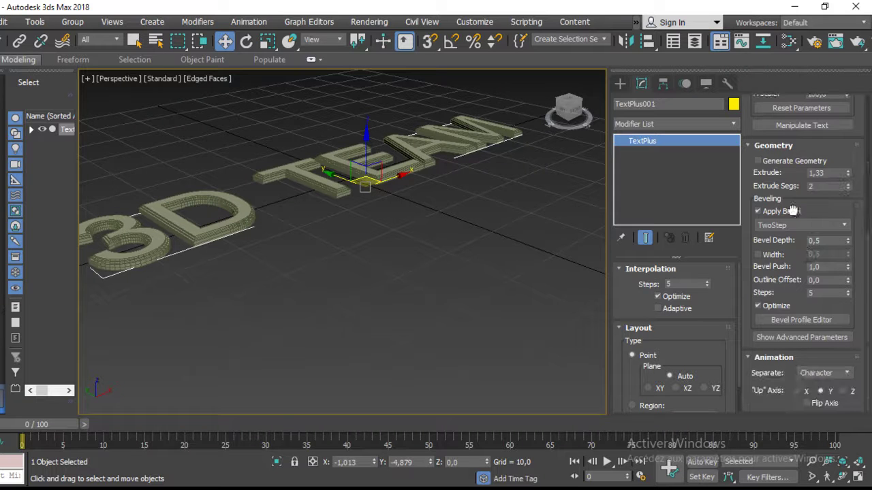
click(817, 379)
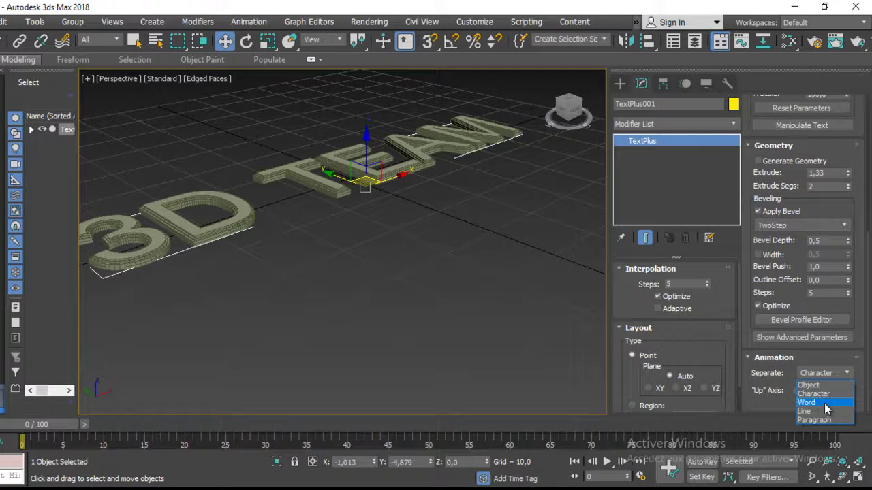
click(807, 402)
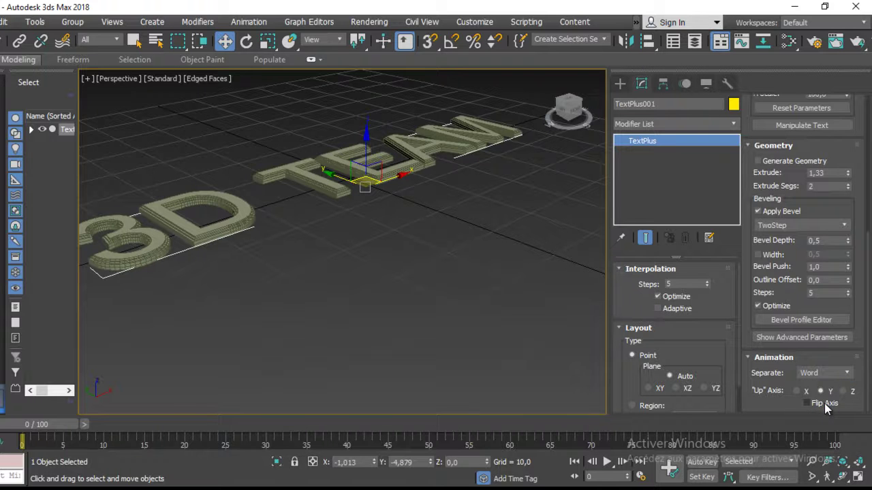
click(392, 172)
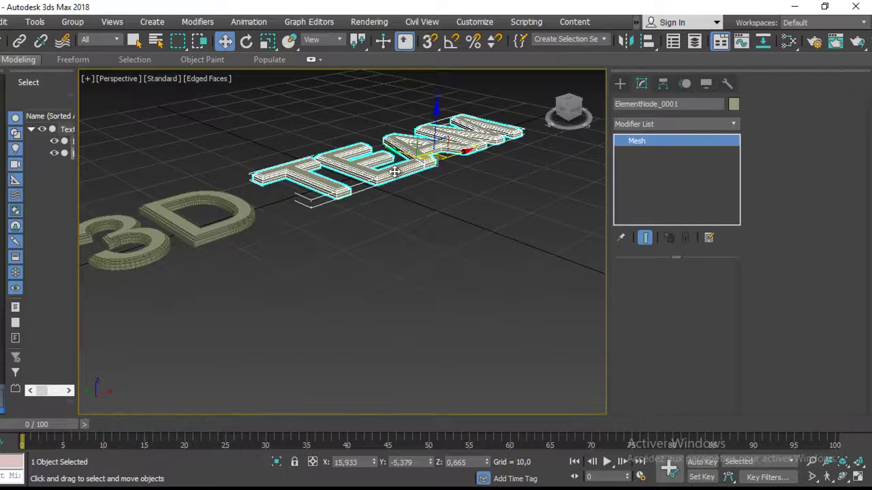
click(223, 223)
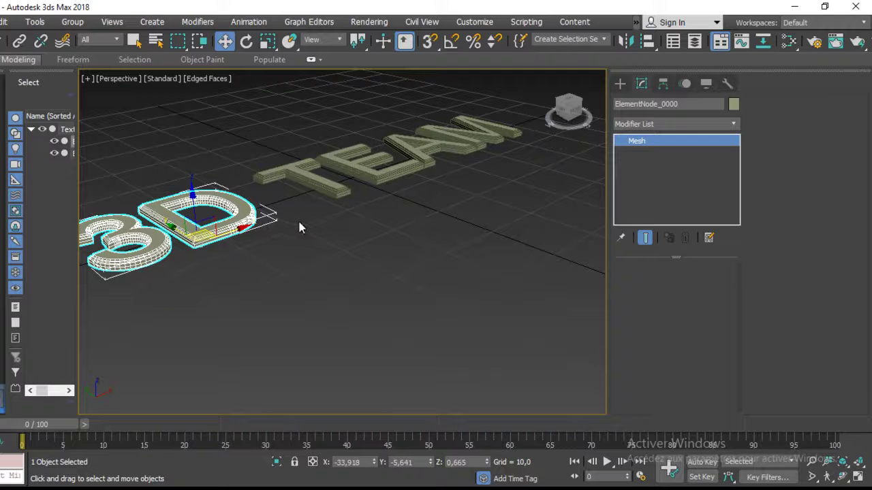
click(455, 141)
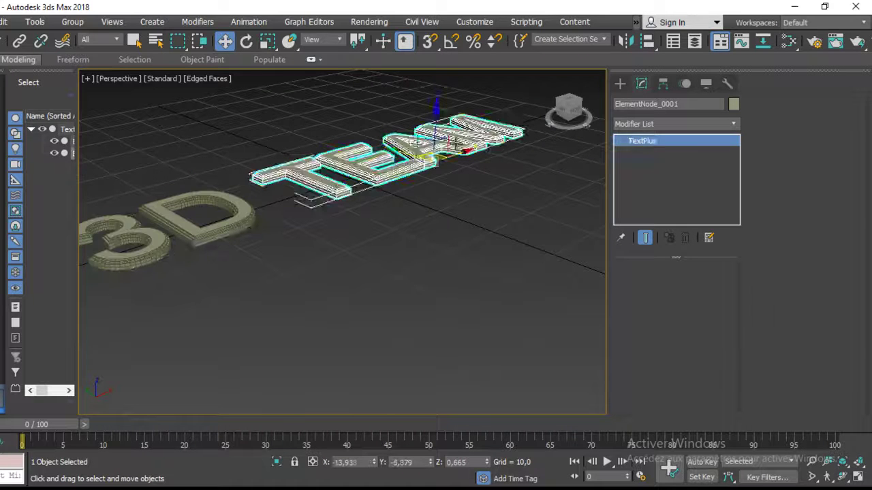
key(Page_Up)
Keep the TwoStep bevel preset on TextPlus001
scroll(829, 384, down, 3)
click(827, 384)
click(796, 366)
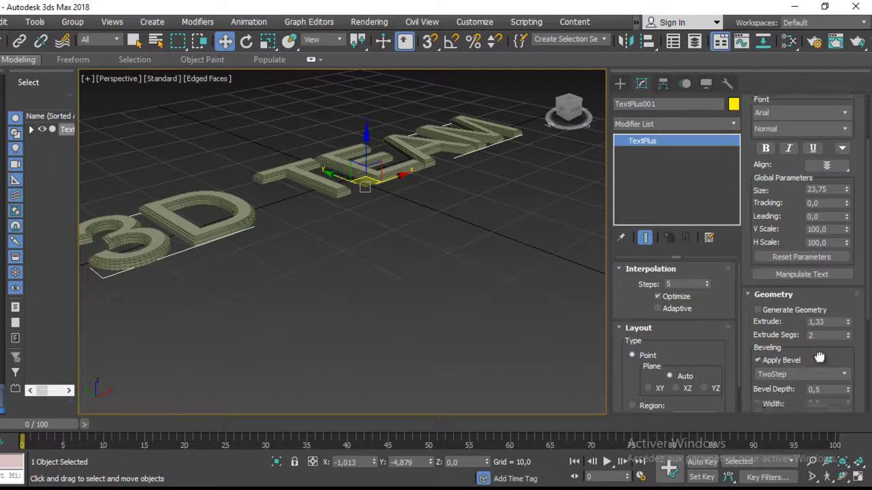
scroll(821, 378, down, 5)
click(821, 374)
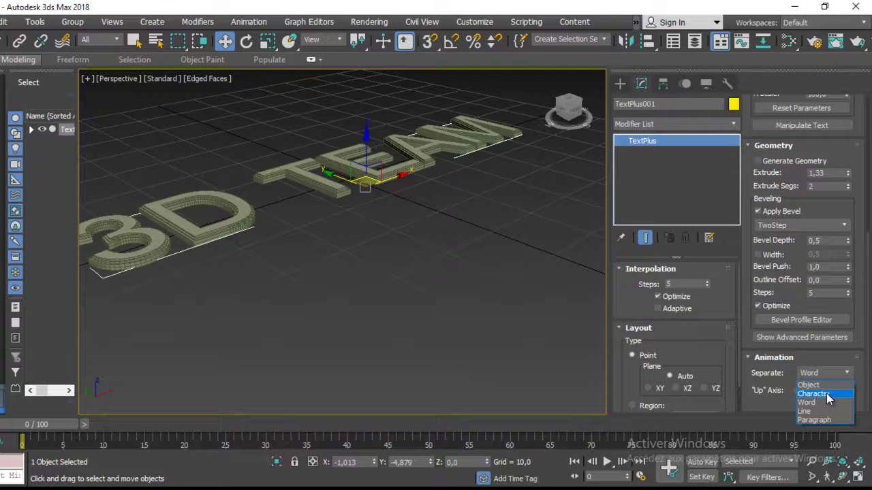
Separate the text by Character, check the M, and switch to an orthographic front view
click(826, 394)
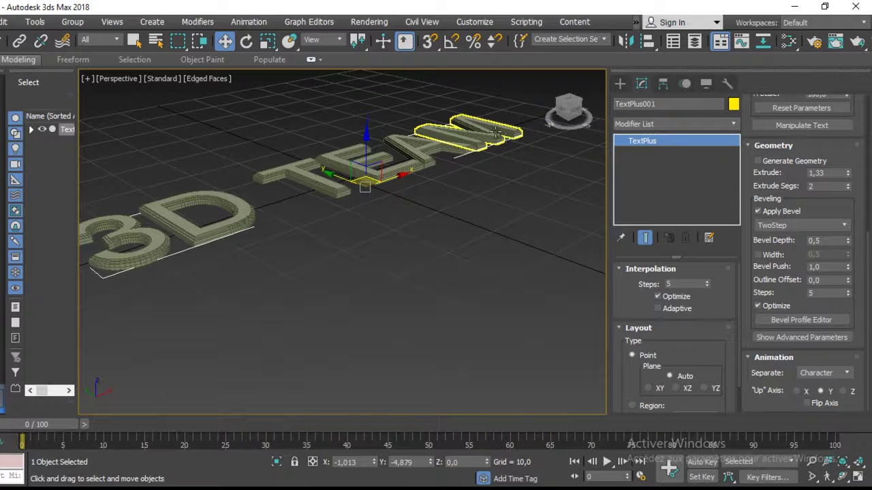
click(498, 133)
mouse_move(481, 123)
alt+middle_down()
mouse_move(483, 171)
mouse_move(452, 204)
mouse_move(539, 151)
alt+middle_up()
mouse_move(568, 109)
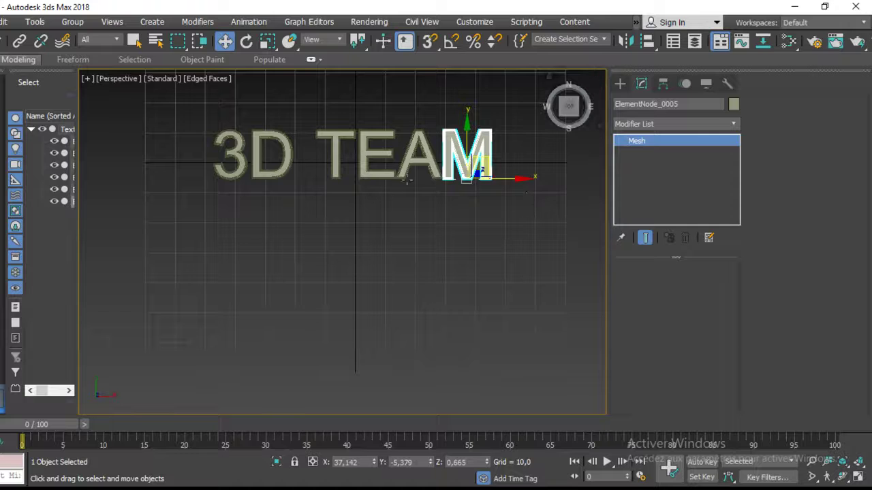
alt+middle_drag(526, 191, 397, 232)
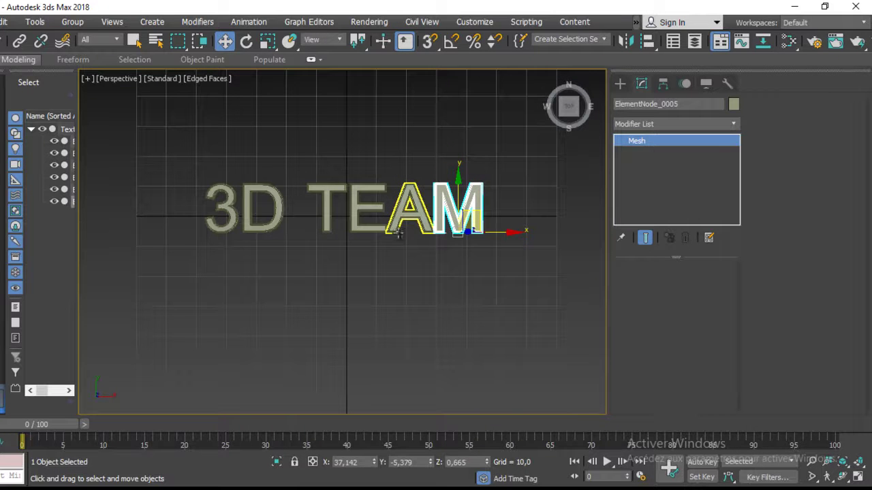
key(u)
alt+middle_drag(399, 234, 535, 231)
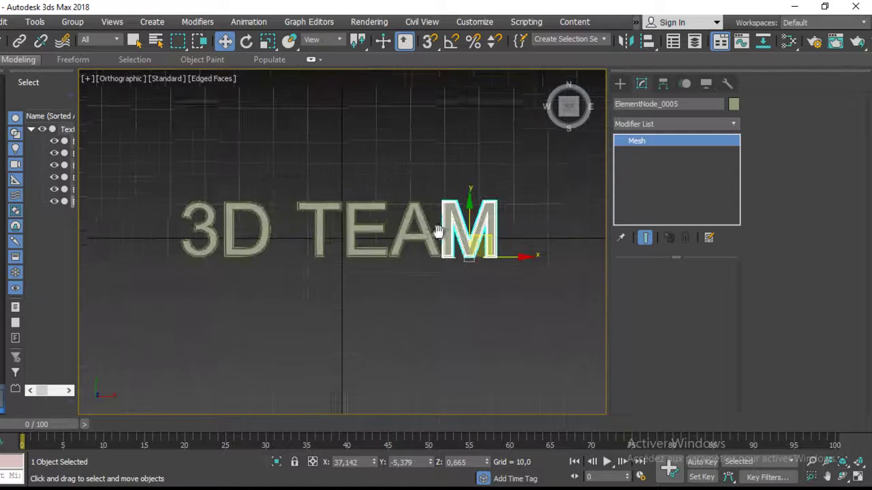
click(534, 231)
click(620, 85)
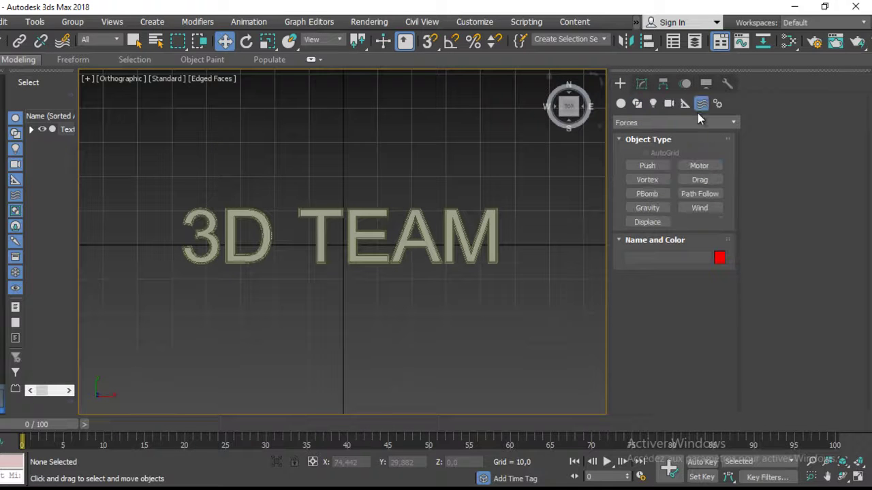
Create a Geometric/Deformable Bomb space warp to the right of the 3D TEAM text
click(681, 123)
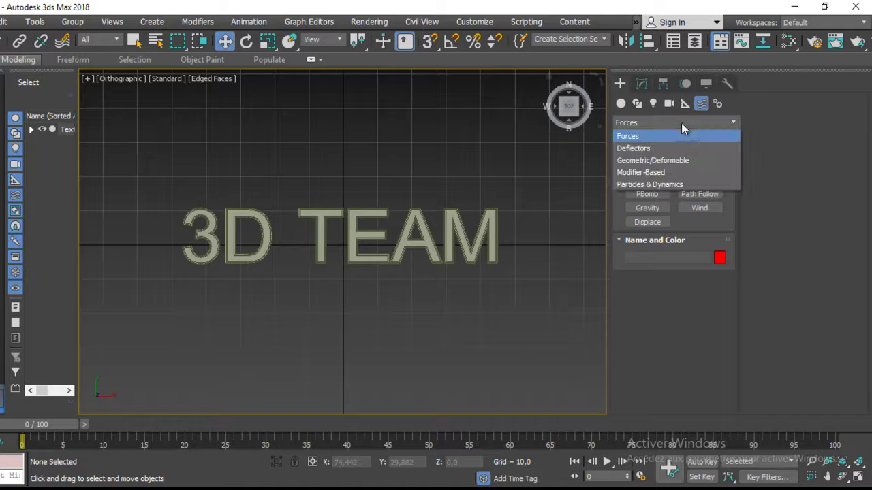
click(672, 161)
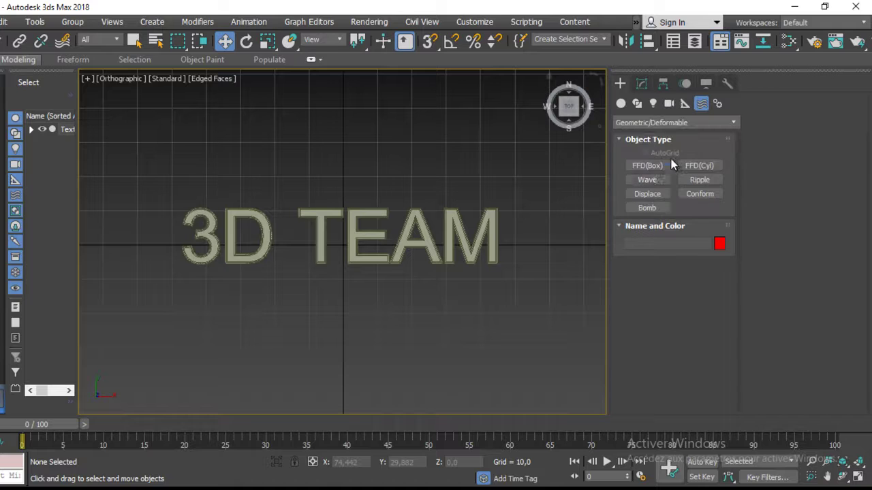
click(659, 209)
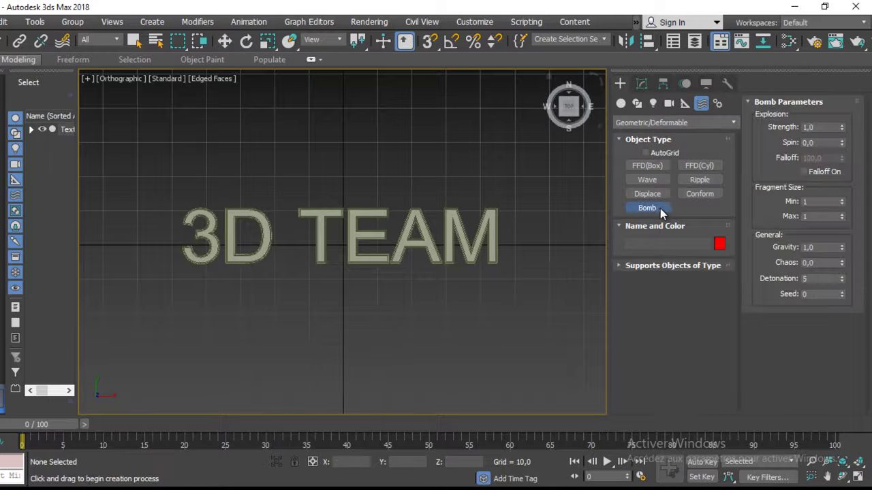
click(550, 245)
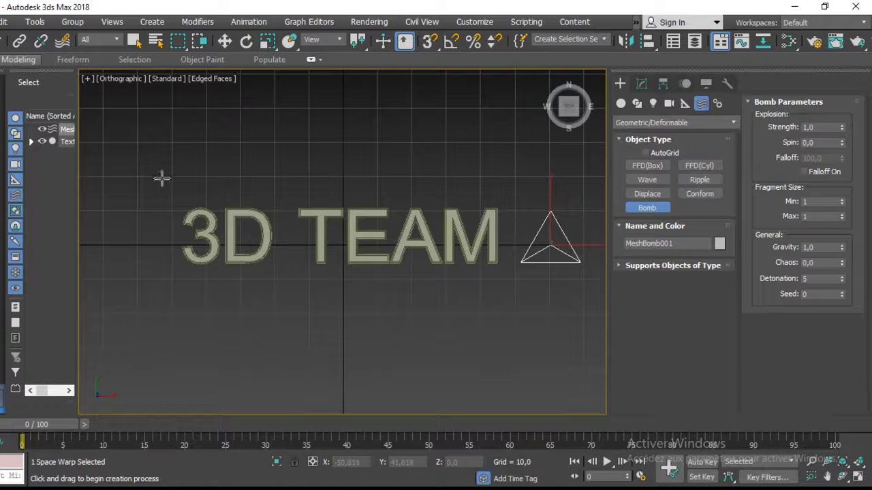
key(w)
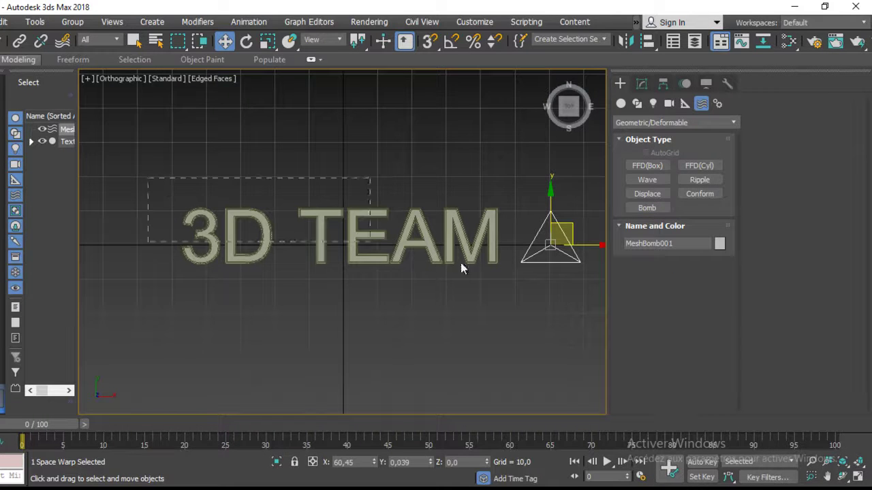
Bind all 19 letters to MeshBomb001 and preview the text scattering
drag(505, 295, 501, 296)
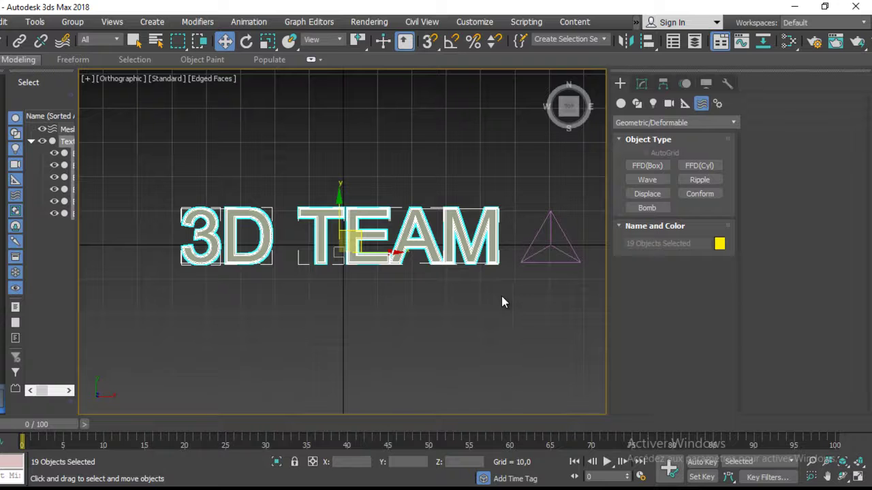
click(63, 41)
drag(319, 216, 552, 232)
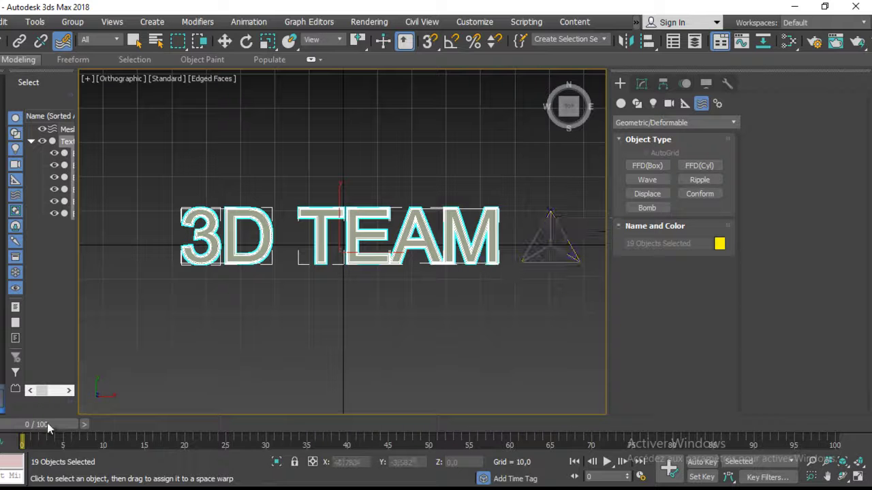
mouse_move(46, 426)
mouse_down()
mouse_move(337, 428)
mouse_move(49, 428)
mouse_up()
click(63, 41)
drag(560, 234, 555, 241)
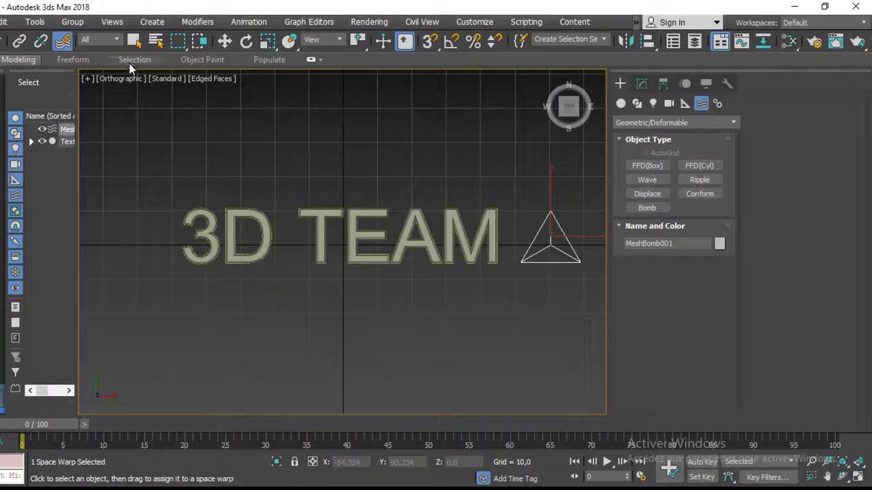
Enable MeshBomb001's falloff at about 14,7 and turn on Auto Key
click(134, 41)
click(647, 81)
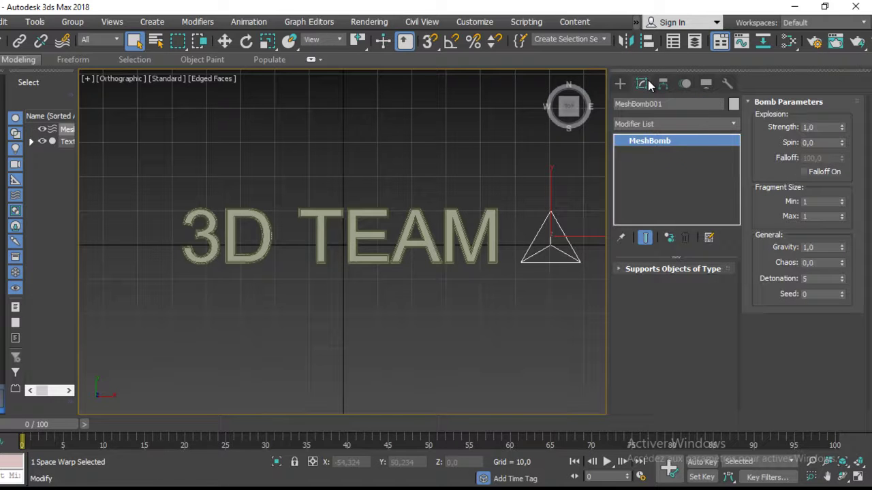
click(804, 171)
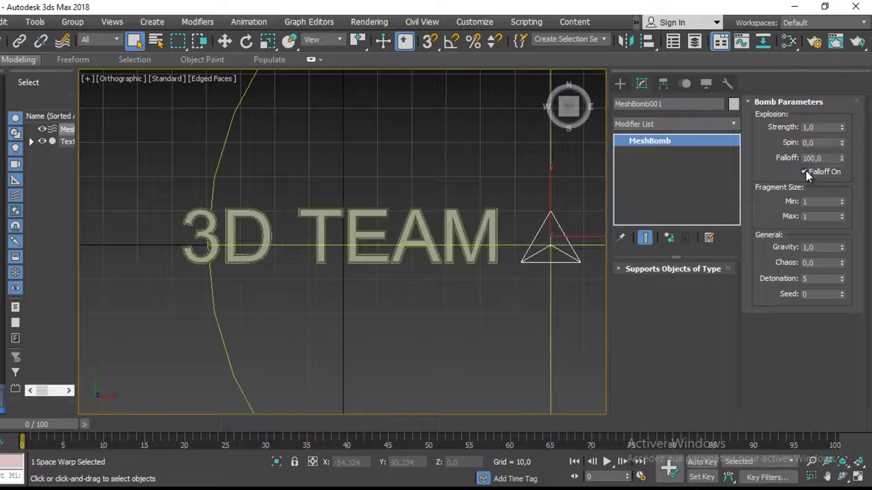
right_click(843, 158)
mouse_move(842, 157)
mouse_down()
mouse_move(838, 140)
mouse_move(849, 130)
mouse_up()
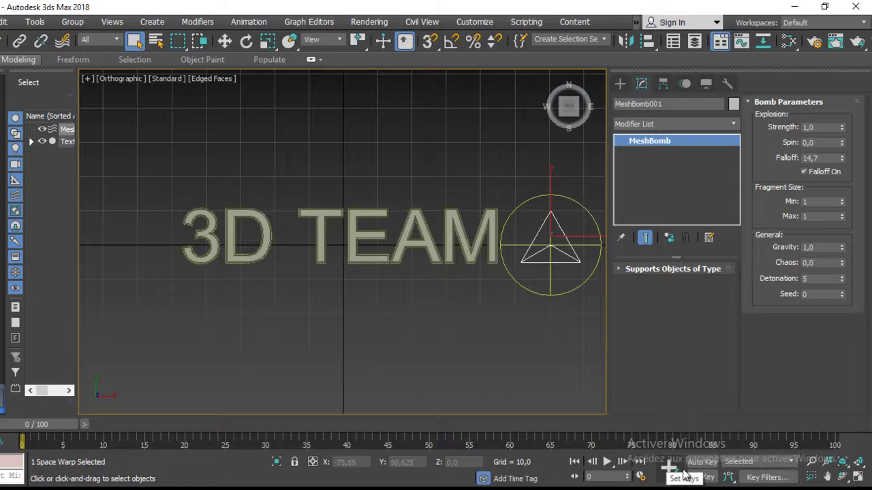
click(702, 464)
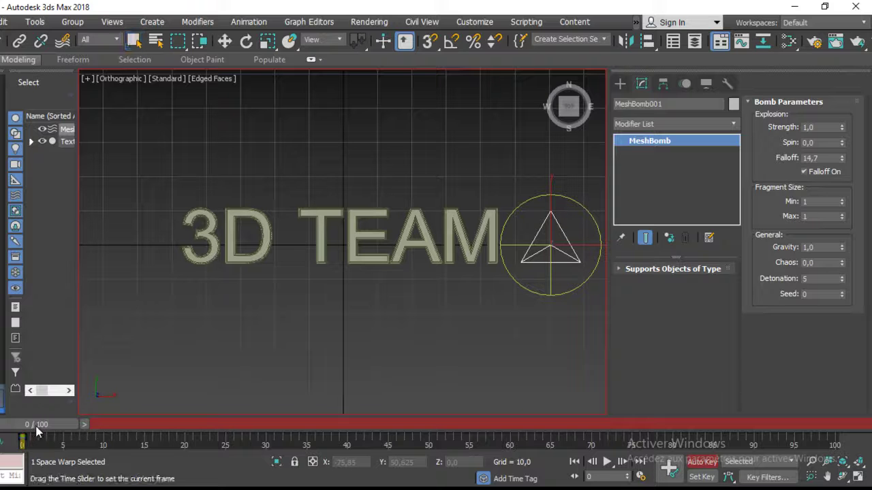
Keyframe MeshBomb001 moving left past the text at frame 30, then play and rewind to frame 0
drag(45, 425, 265, 429)
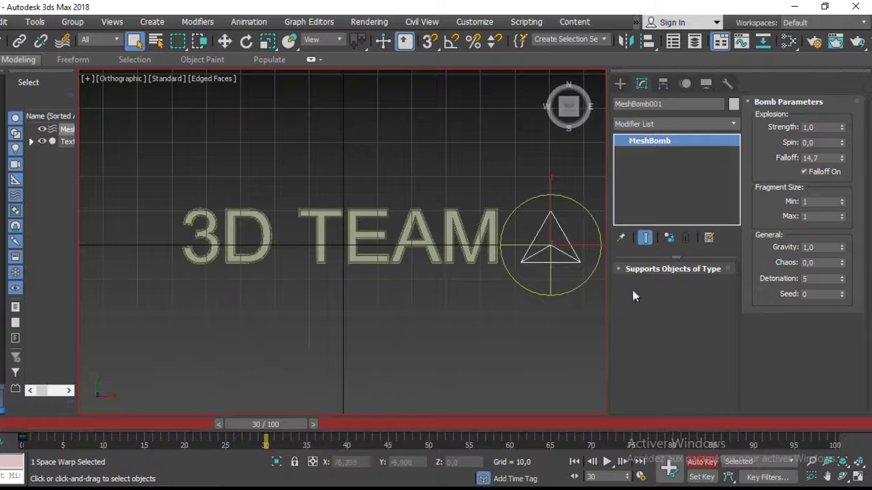
click(225, 40)
drag(589, 244, 167, 245)
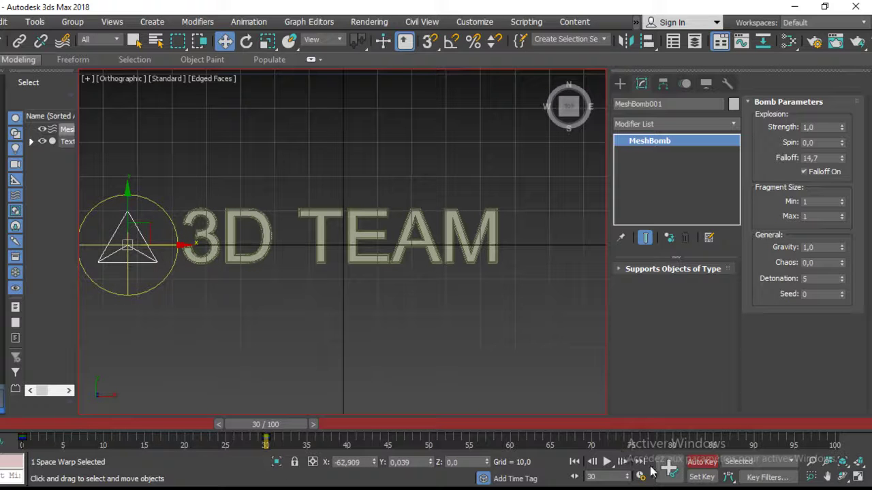
click(574, 462)
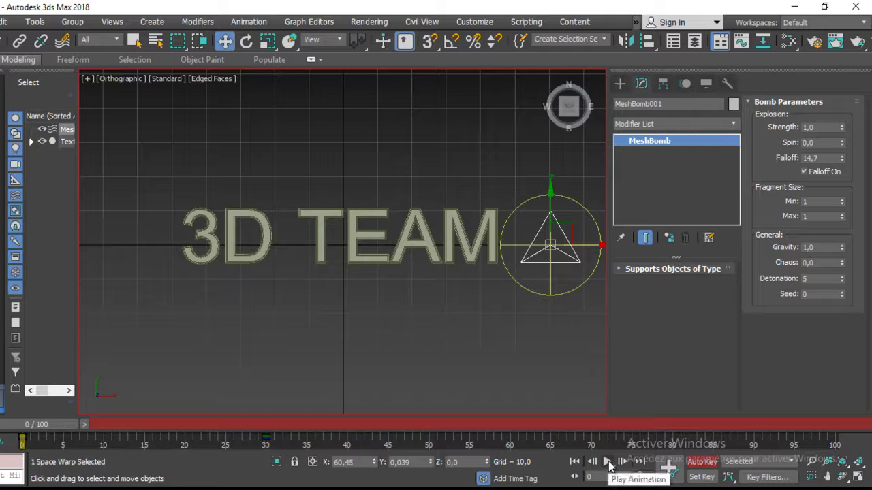
click(607, 462)
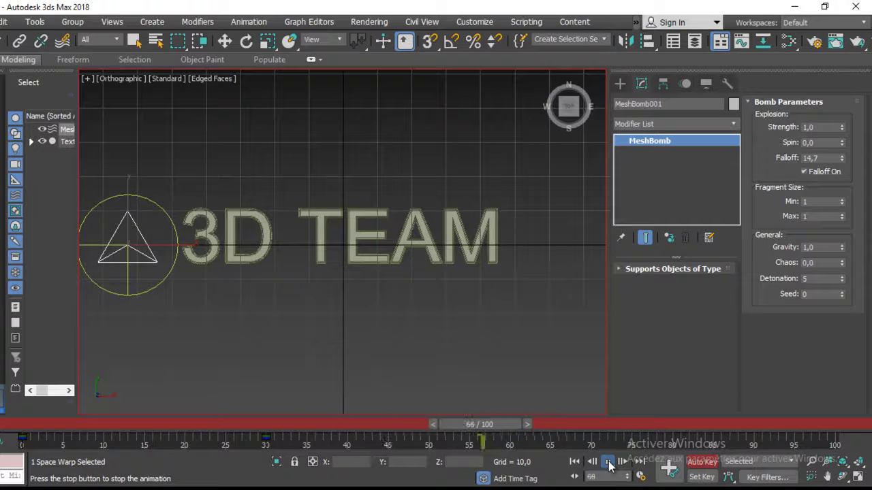
click(574, 462)
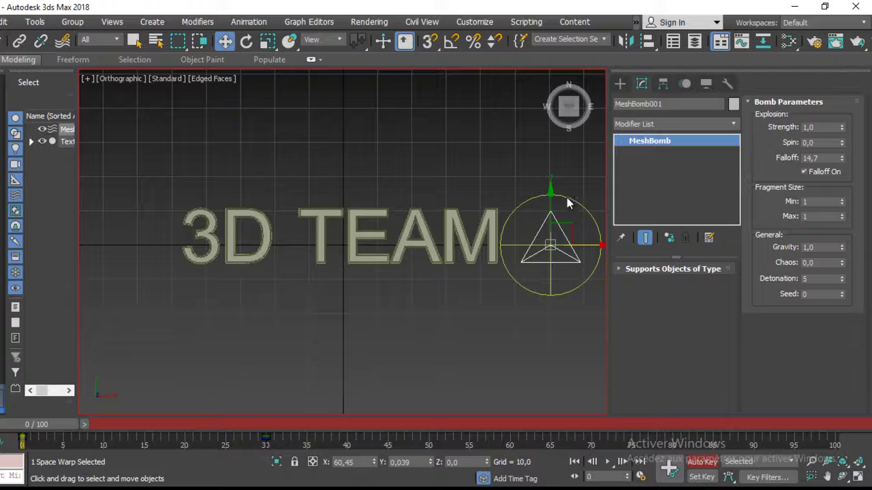
At frame 20, lower the MeshBomb explosion Strength to 0,02
mouse_move(39, 424)
mouse_down()
mouse_move(276, 425)
mouse_move(186, 423)
mouse_move(193, 423)
mouse_up()
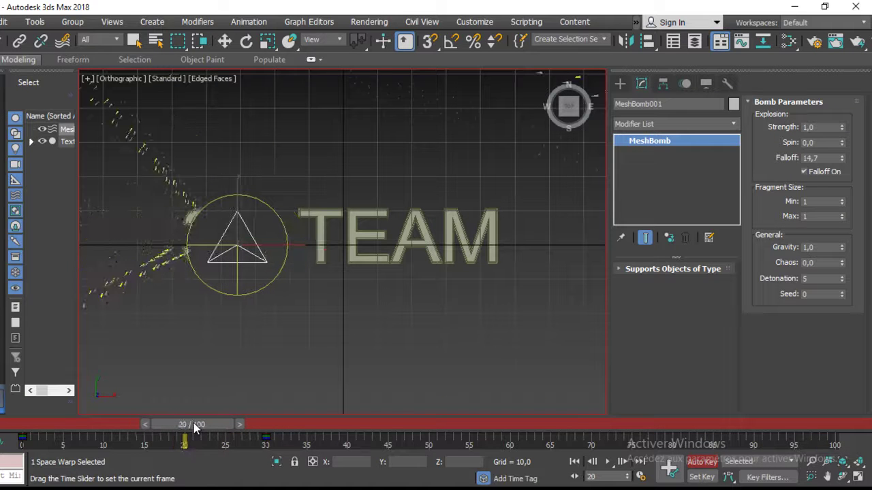
key(w)
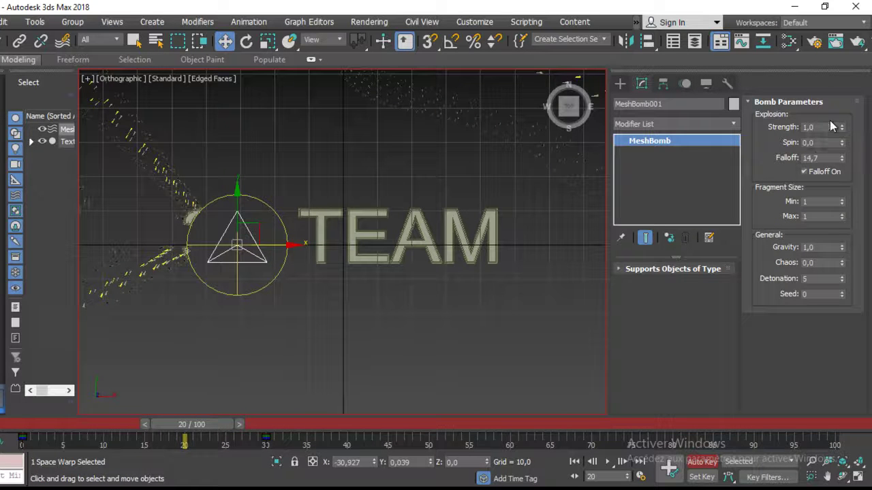
drag(843, 133, 845, 195)
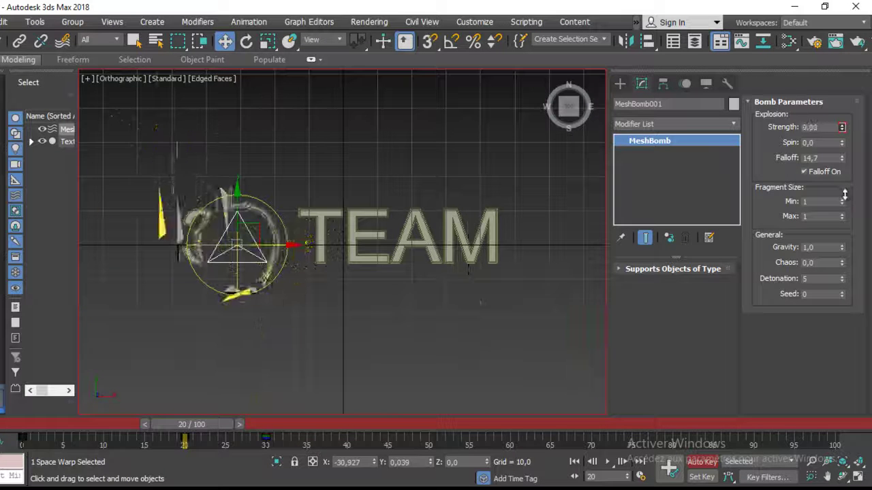
drag(845, 195, 847, 195)
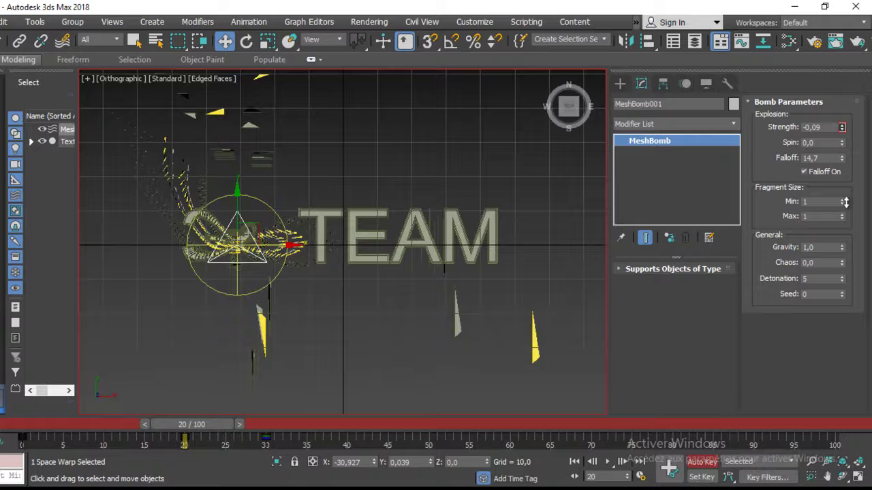
right_click(843, 128)
click(843, 126)
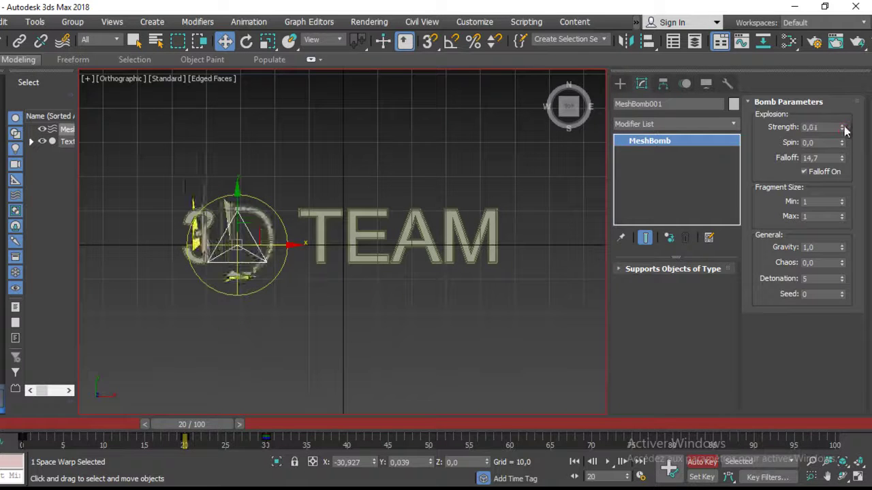
click(843, 126)
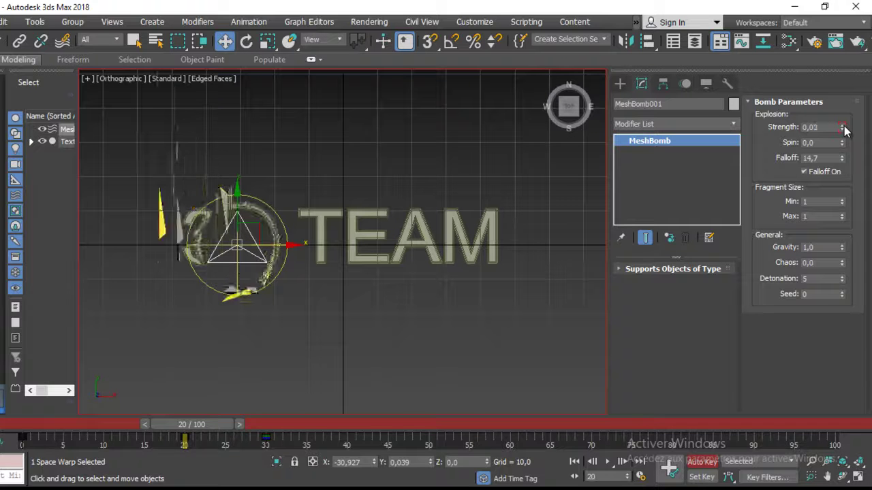
click(843, 127)
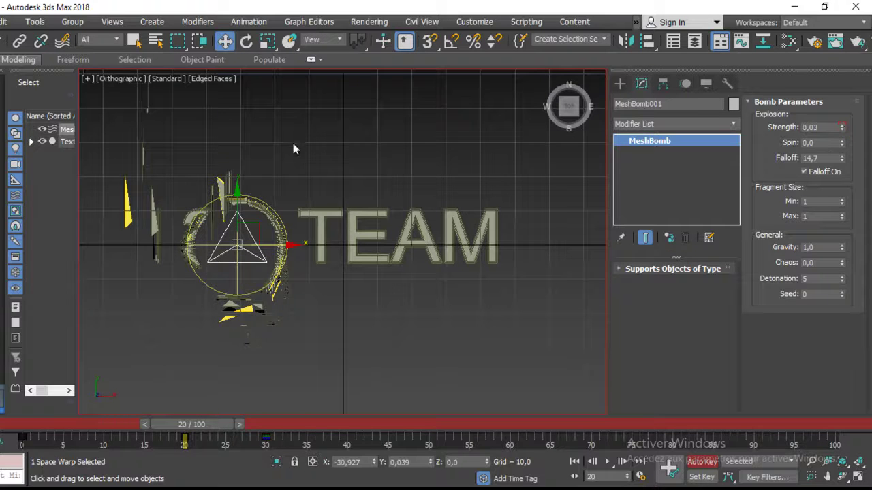
scroll(295, 148, down, 3)
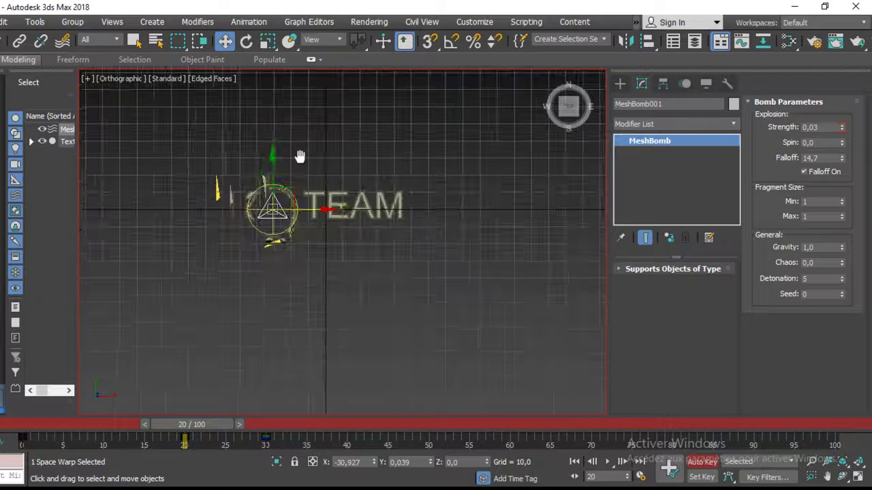
click(842, 131)
scroll(409, 194, up, 3)
middle_drag(340, 171, 373, 168)
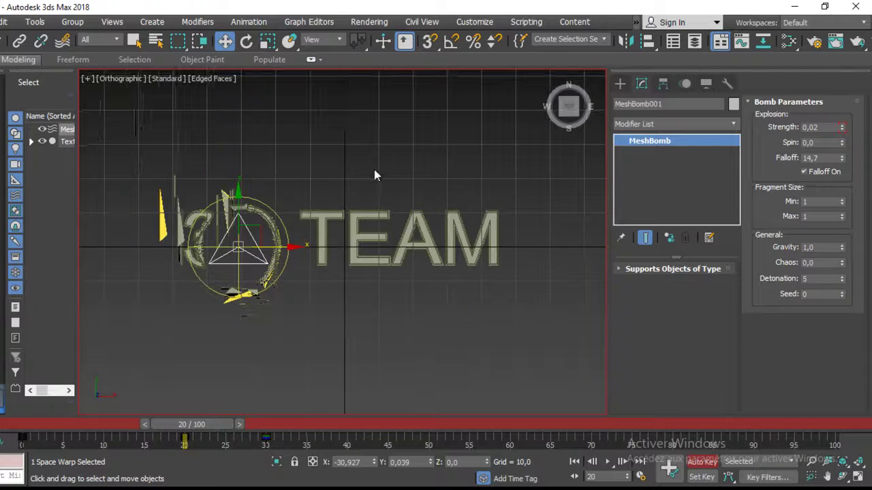
Set Spin to 0,37 and minimum fragment size to 71, keeping Chaos at 0
mouse_move(843, 144)
mouse_down()
mouse_move(839, 117)
mouse_move(843, 135)
mouse_up()
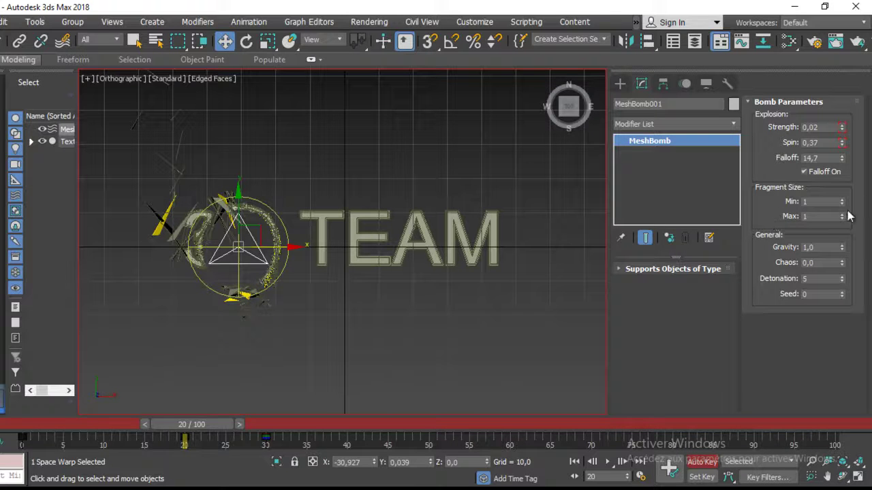
drag(843, 205, 836, 156)
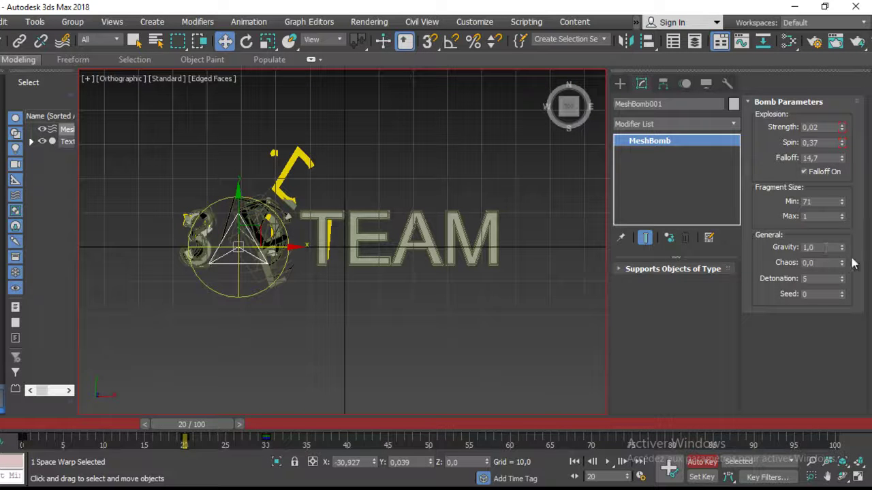
drag(844, 265, 843, 427)
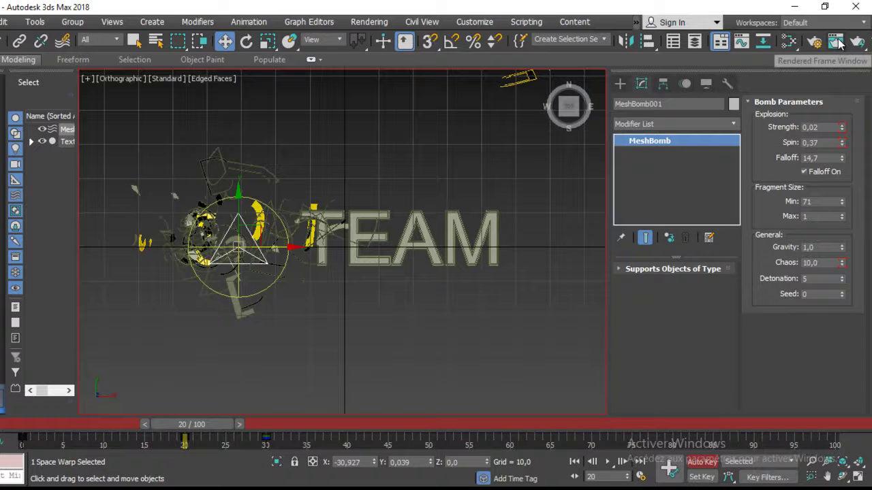
right_click(843, 263)
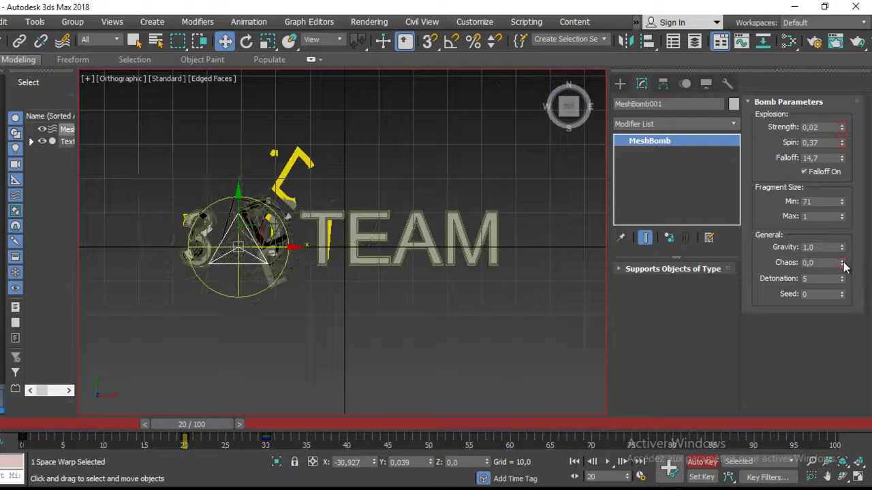
double_click(829, 128)
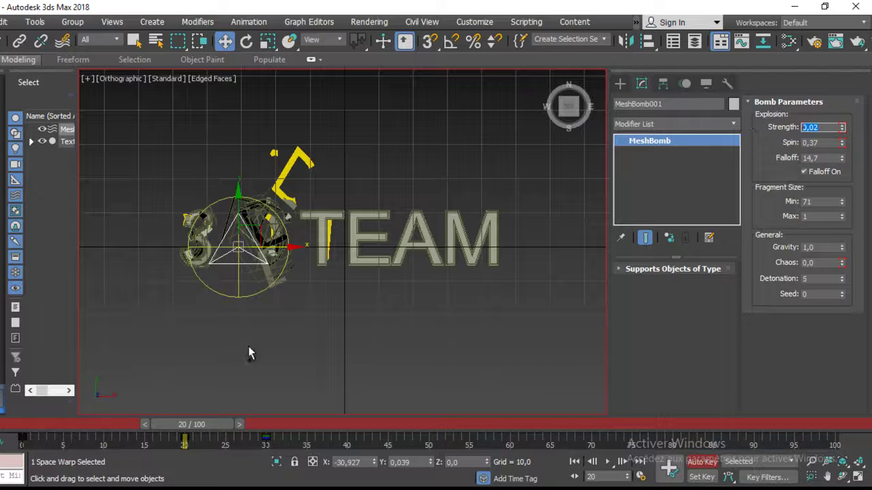
Near frame 30, set a MeshBomb Strength key of 0,02
click(184, 441)
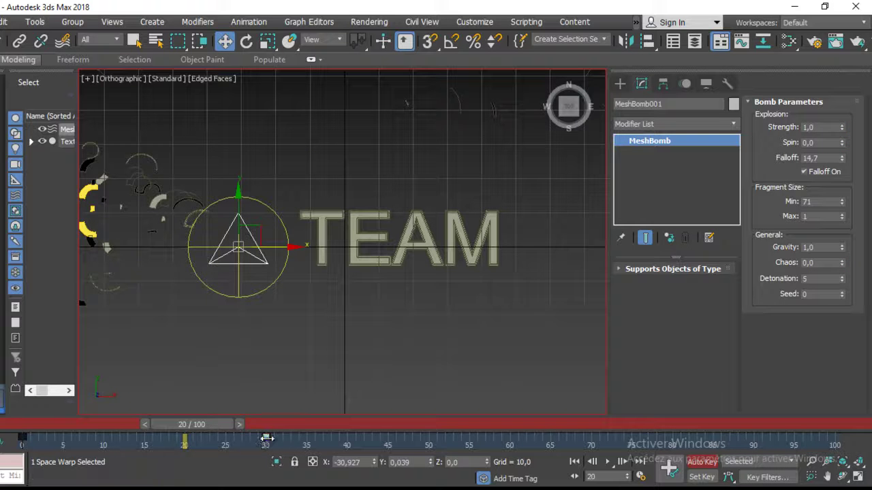
drag(229, 426, 304, 431)
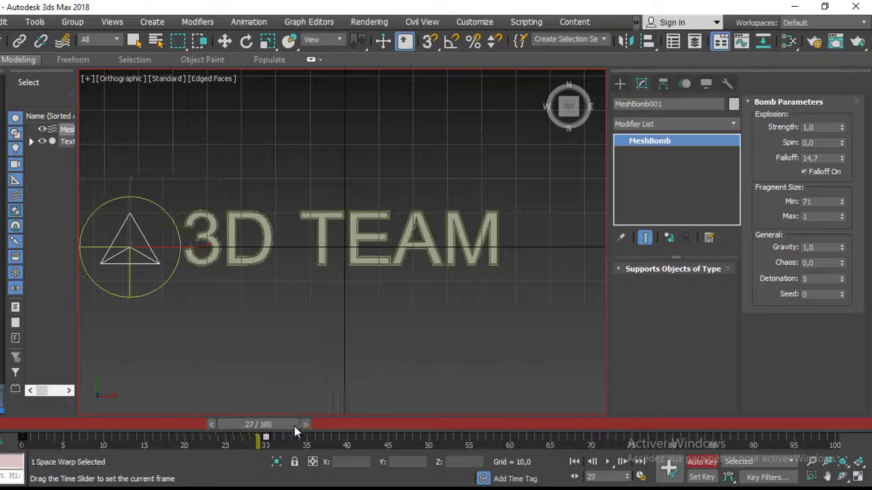
key(w)
key(comma)
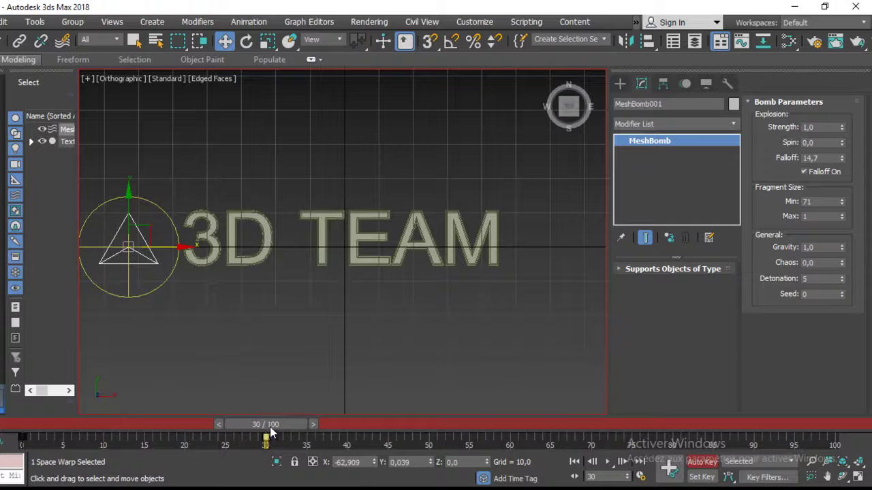
double_click(823, 128)
text(0,02)
key(Return)
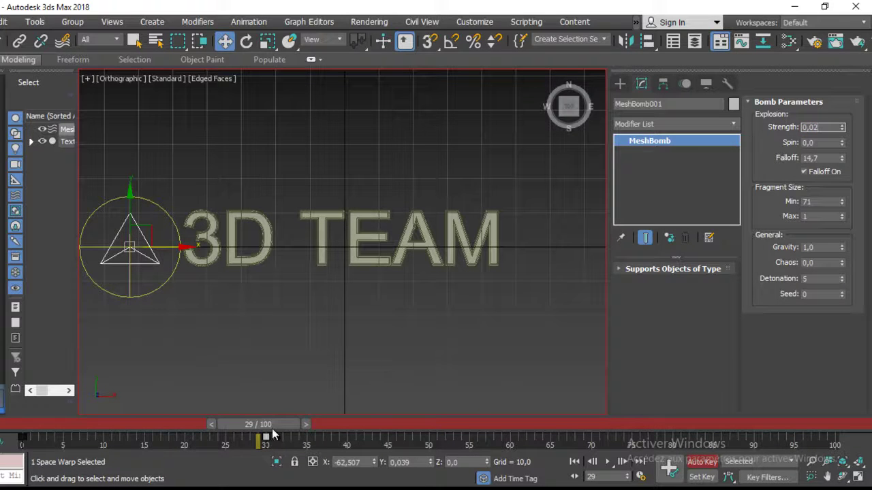
Shift the Strength key toward frame 33 and re-enter 0,02 at frame 30
mouse_move(276, 426)
mouse_down()
mouse_move(118, 432)
mouse_move(202, 431)
mouse_up()
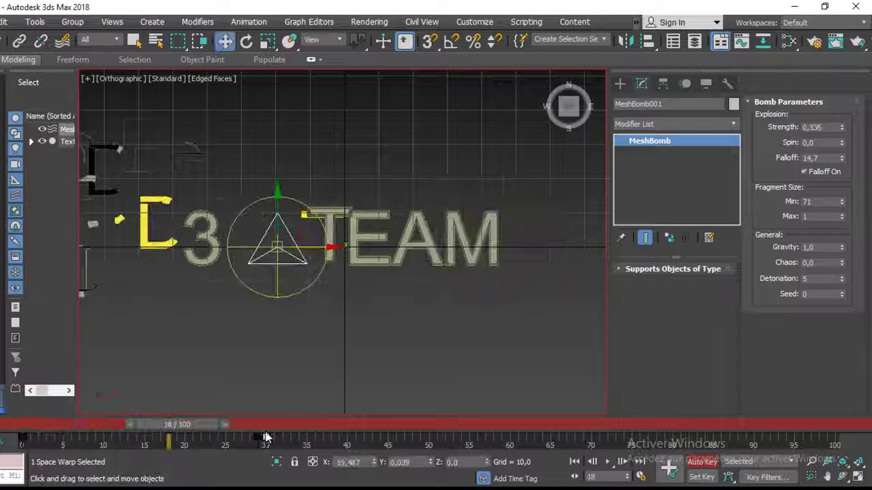
drag(261, 438, 267, 442)
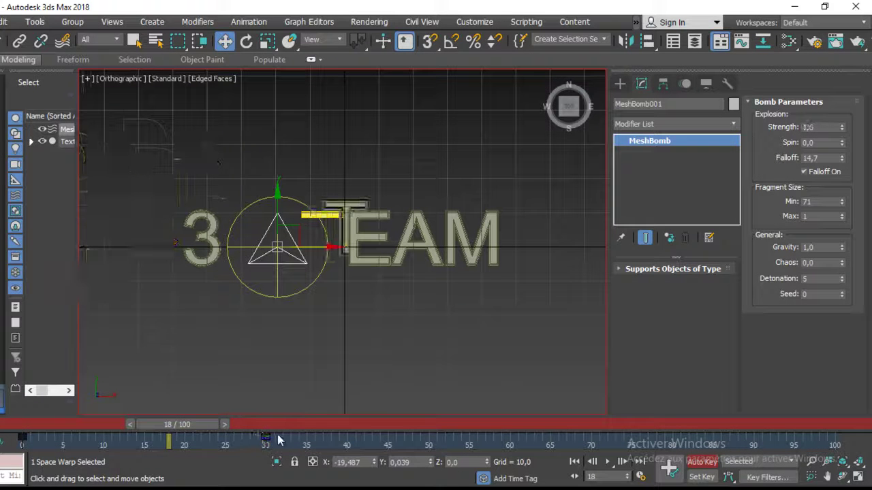
drag(187, 426, 283, 425)
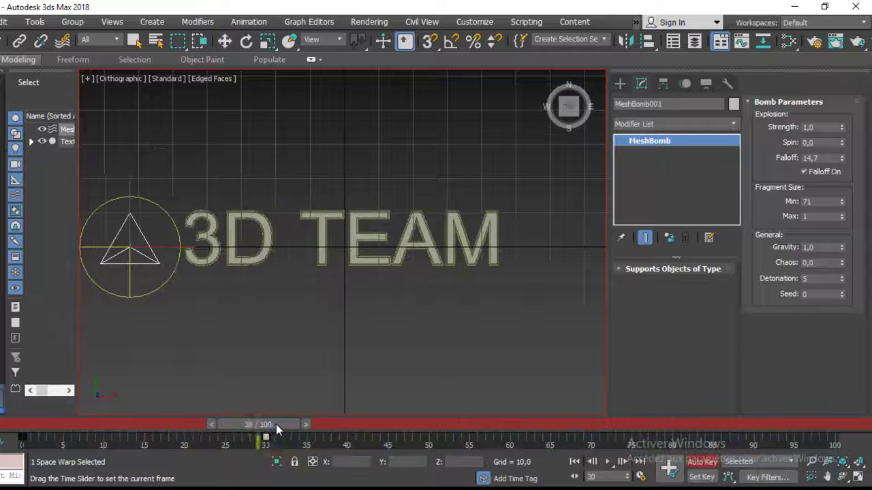
double_click(811, 126)
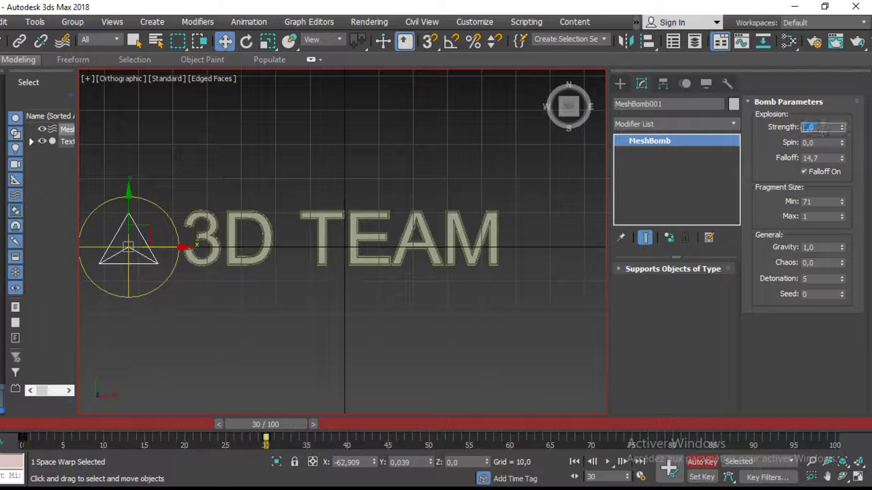
text(0,02)
Key the MeshBomb Strength at 0,02 on frame 0
drag(266, 424, 29, 428)
double_click(821, 127)
key(Return)
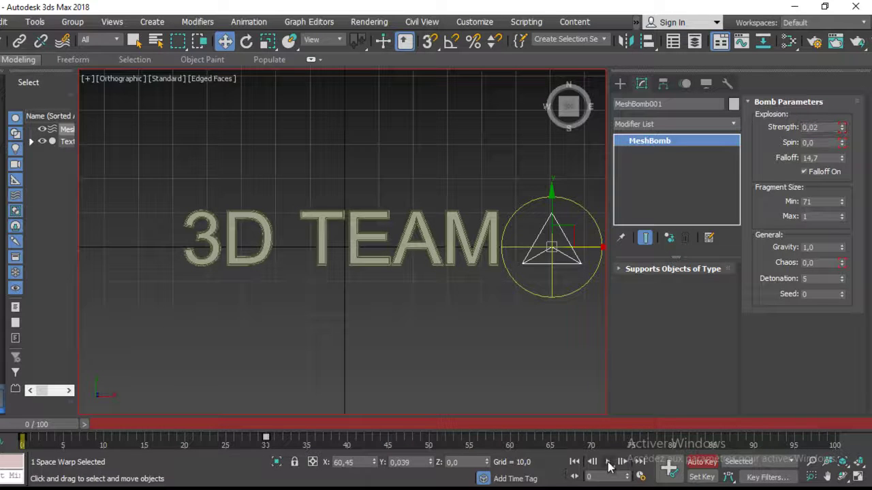
click(606, 462)
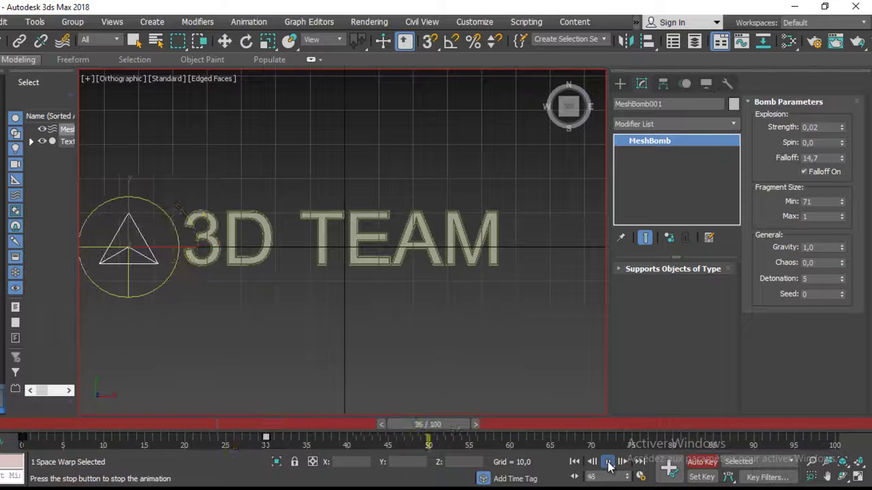
click(607, 462)
click(574, 461)
click(607, 461)
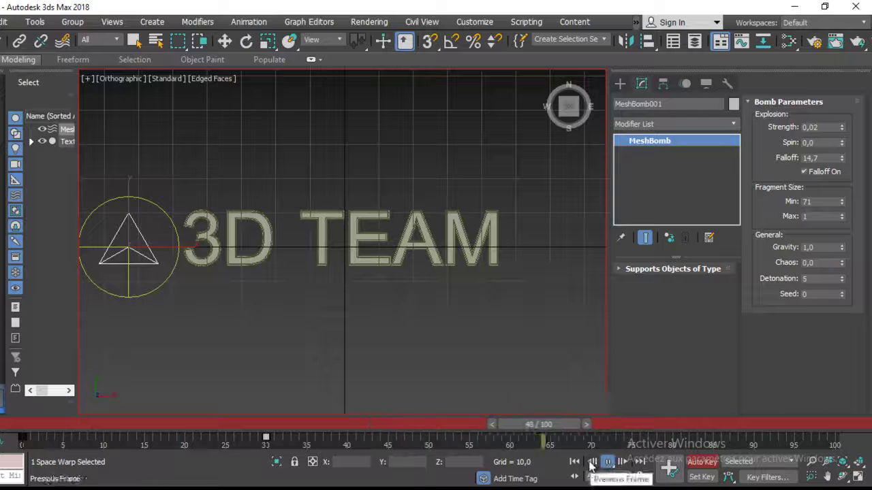
click(575, 462)
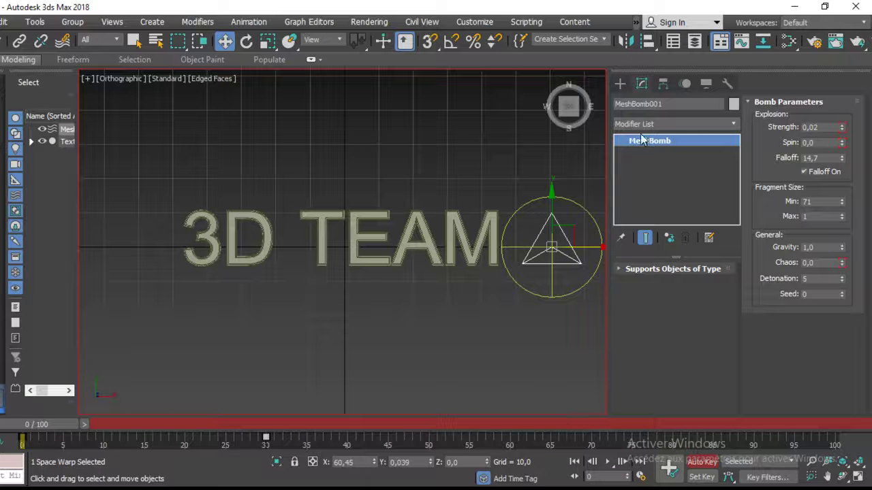